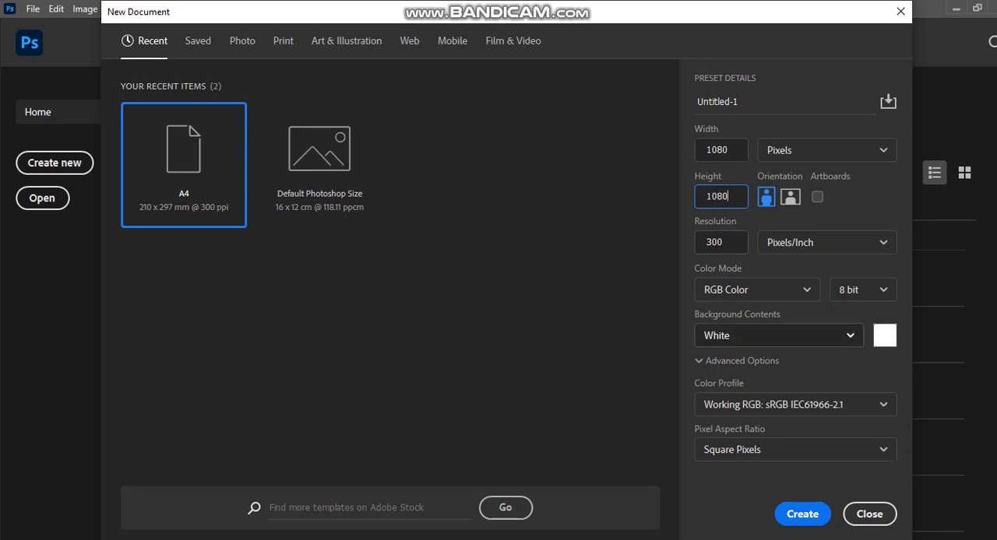
Create the 1080 × 1080 px document at 300 ppi and begin a guide layout with a 50 px top margin.
key("Return")
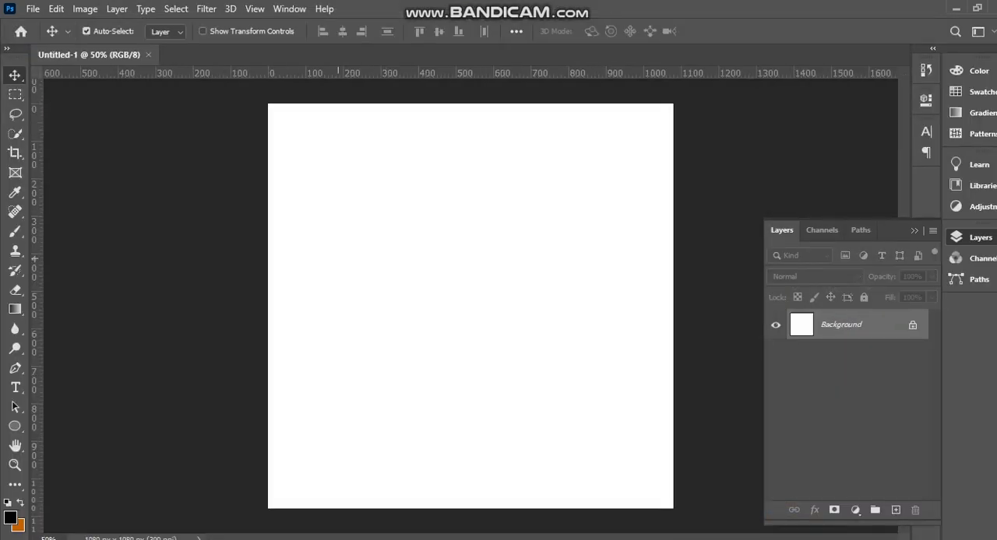
left_click(254, 9)
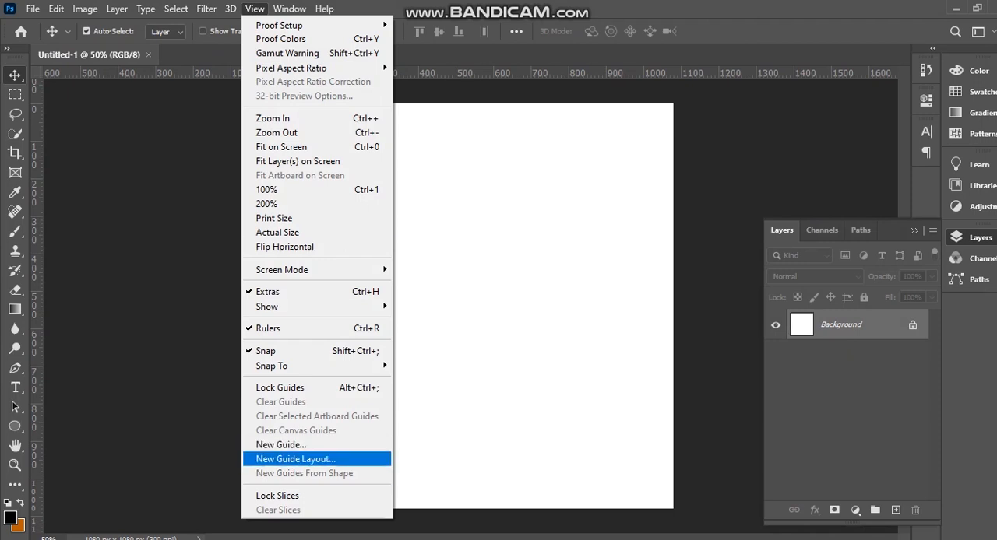
left_click(296, 459)
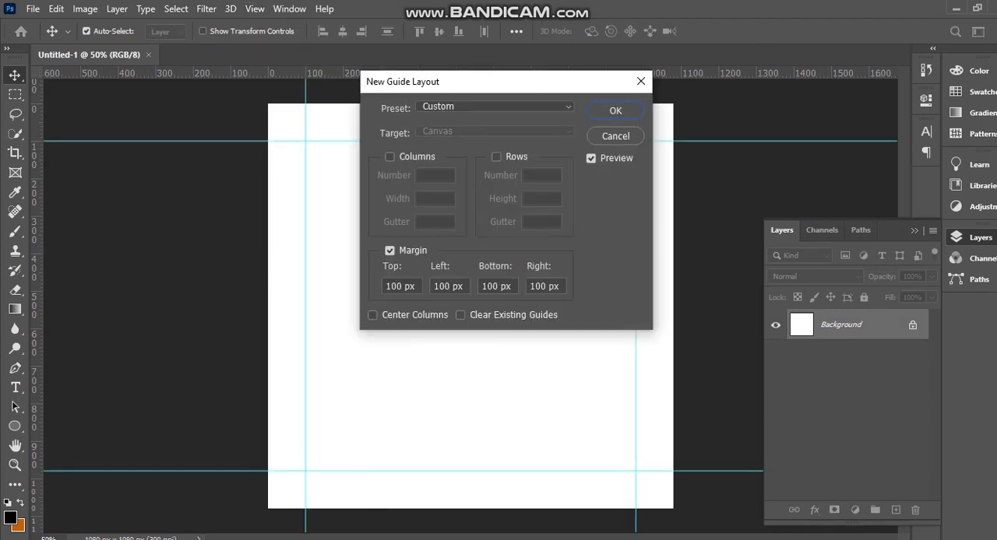
double_click(394, 287)
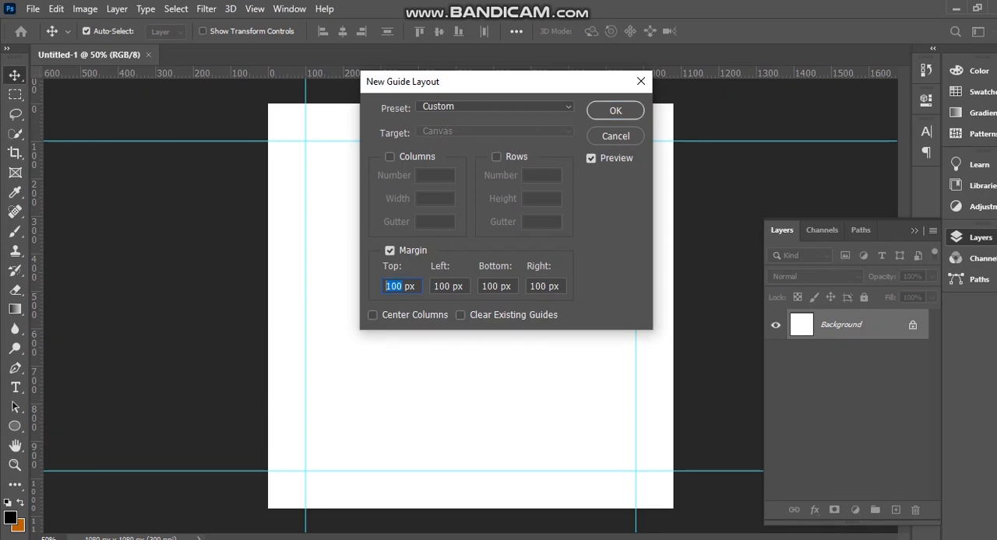
type("50")
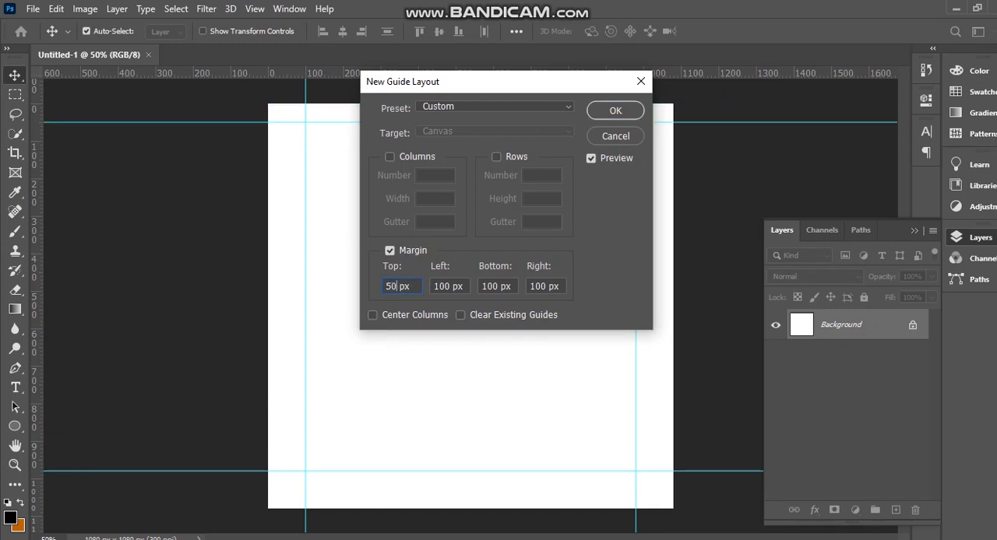
key("ctrl+a")
Set the guide layout's left, bottom and right margins to 50 px and apply it.
left_click(450, 287)
left_click(464, 287)
double_click(459, 287)
key("ctrl+a")
type("50 px")
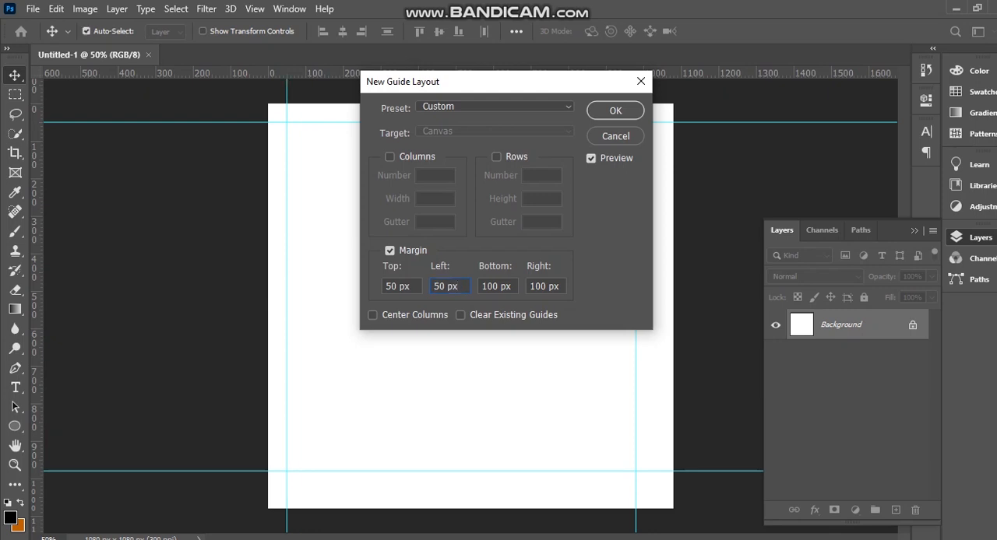
key("Tab")
type("50 px")
key("Tab")
type("50 px")
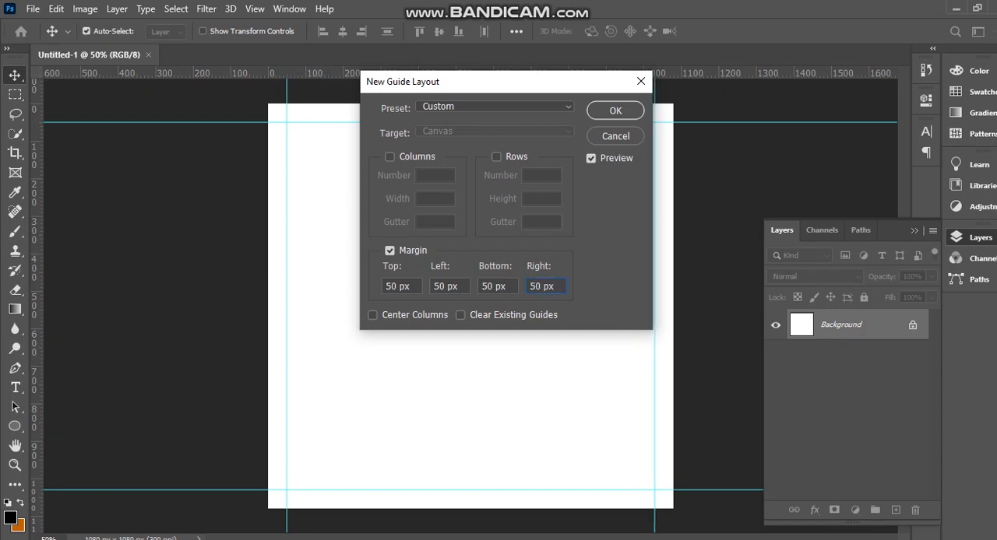
key("Return")
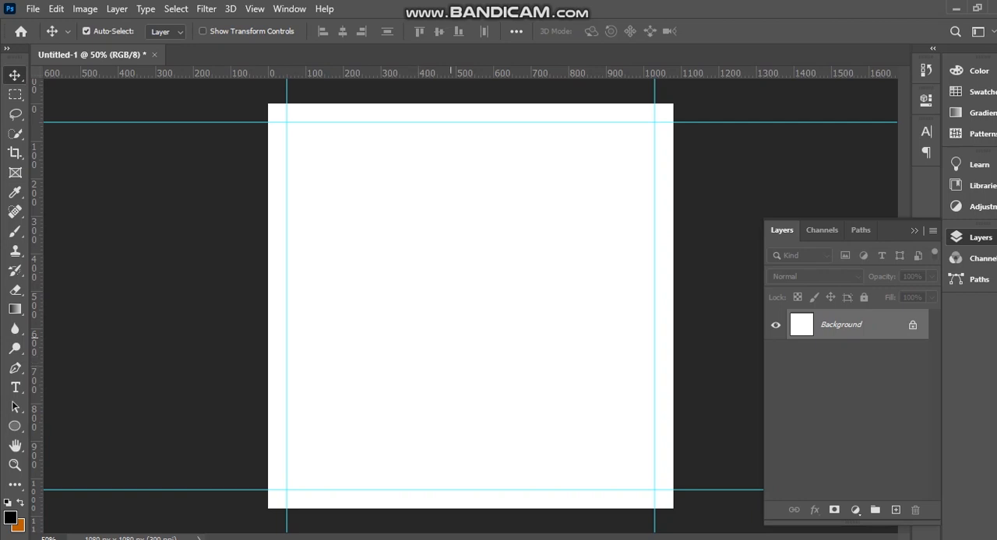
Place the concert image pexels-photo-1387174 from the video 4 folder in File Explorer into the Photoshop document.
key("alt+Tab")
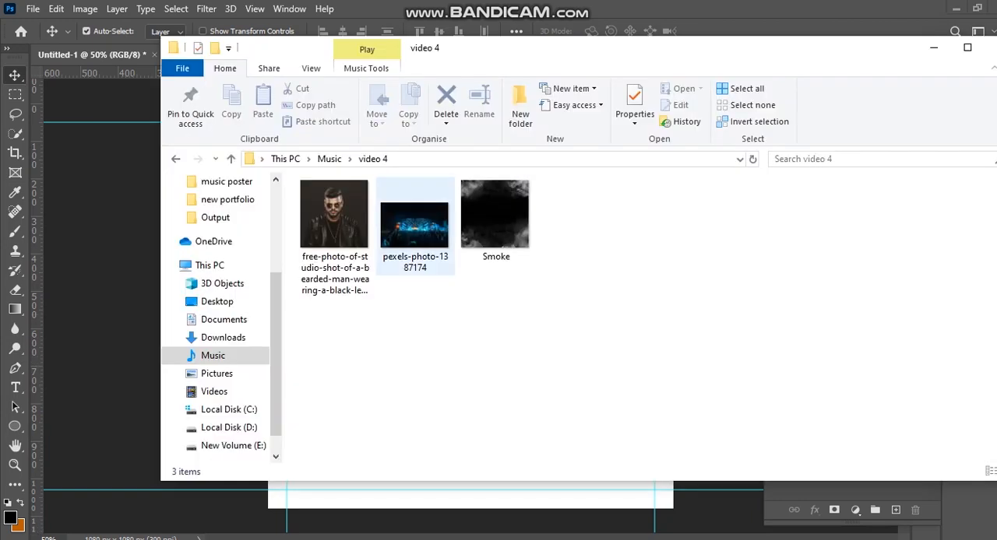
left_click_drag(415, 232, 485, 539)
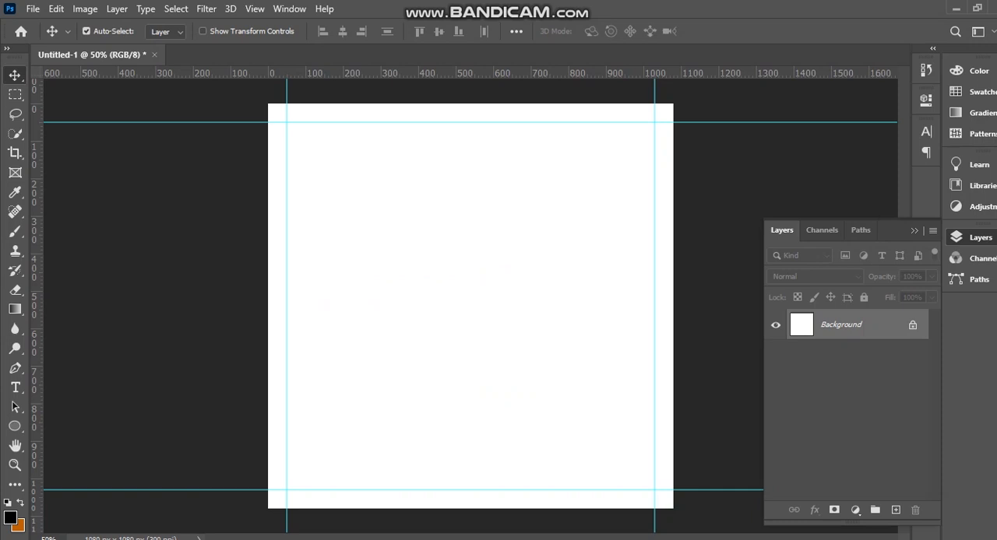
left_click_drag(484, 539, 475, 312)
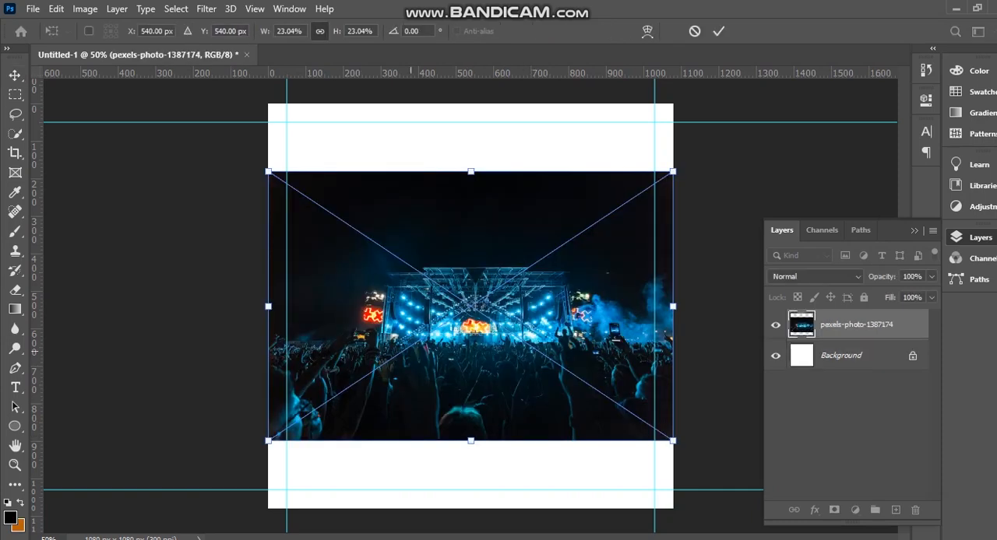
Scale the concert photo to about 36.67% so it covers the whole canvas, and position the stage near the horizontal centre.
left_click_drag(676, 440, 810, 531)
left_click_drag(633, 450, 553, 346)
left_click_drag(564, 299, 569, 333)
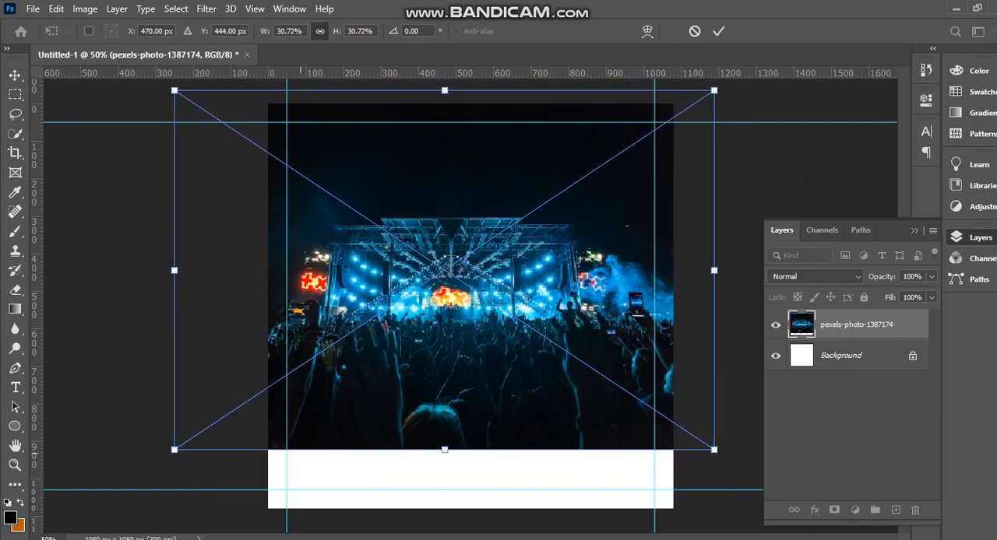
left_click_drag(444, 450, 445, 519)
left_click_drag(522, 386, 522, 399)
key("Return")
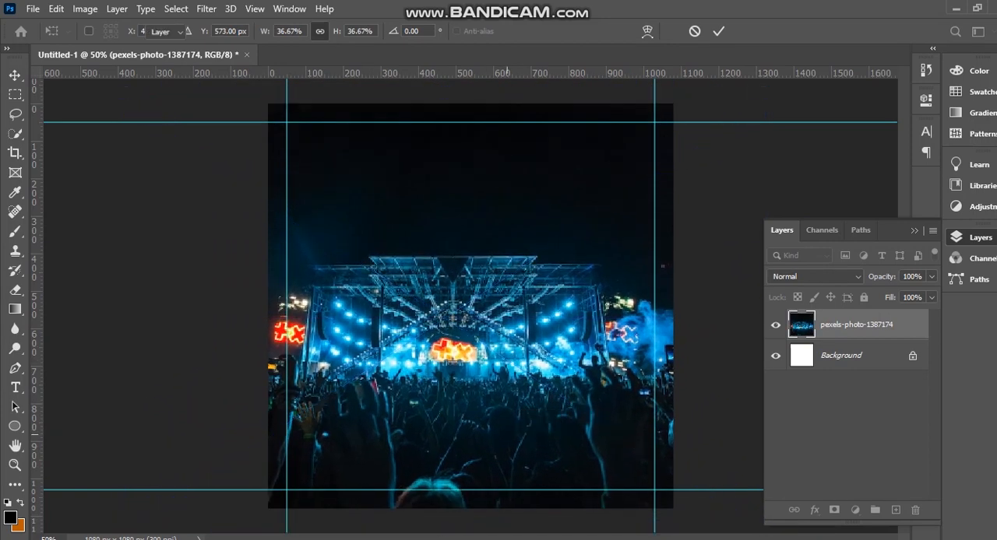
left_click_drag(407, 349, 413, 350)
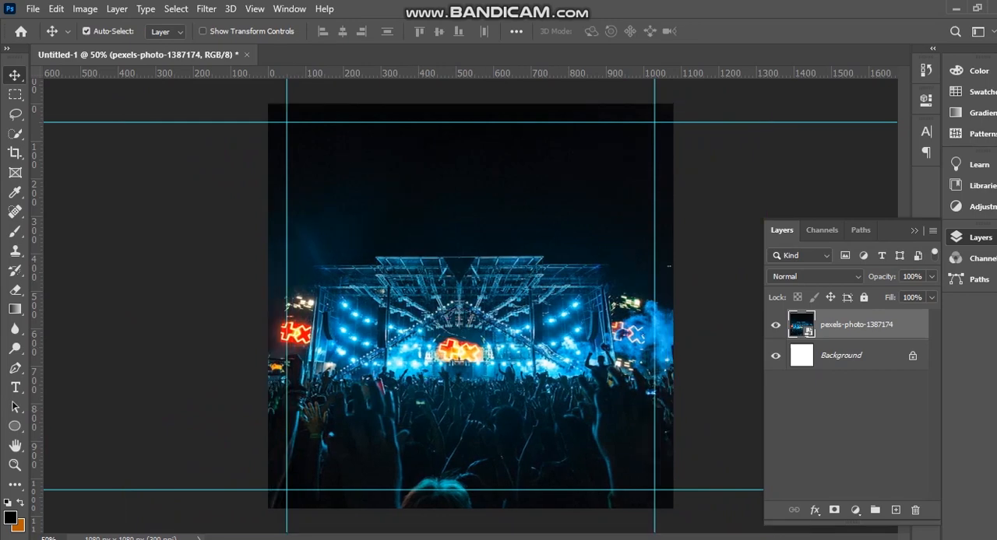
Place the Smoke image from the video 4 folder over the concert photo with its blend mode set to Color Dodge.
key("alt+Tab")
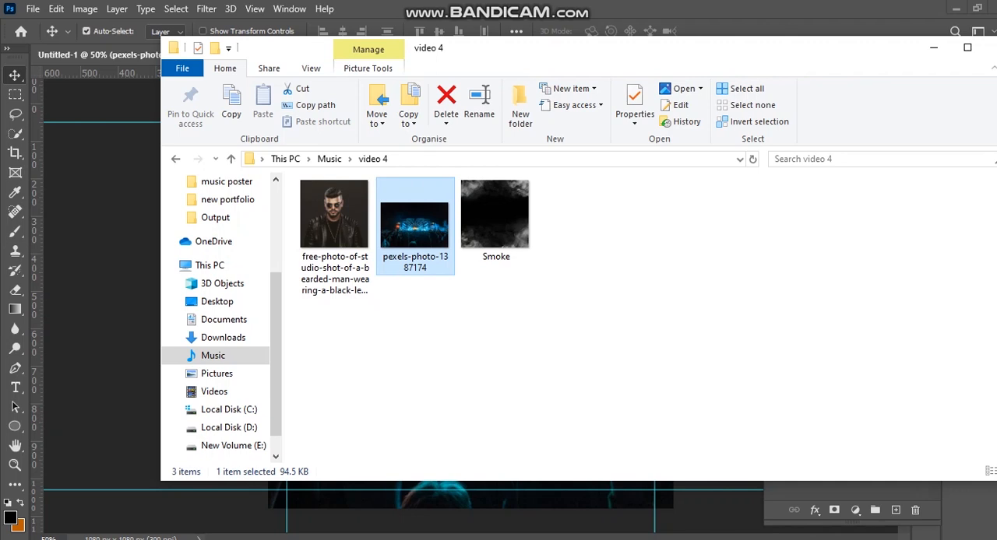
left_click(495, 222)
left_click_drag(495, 222, 546, 486)
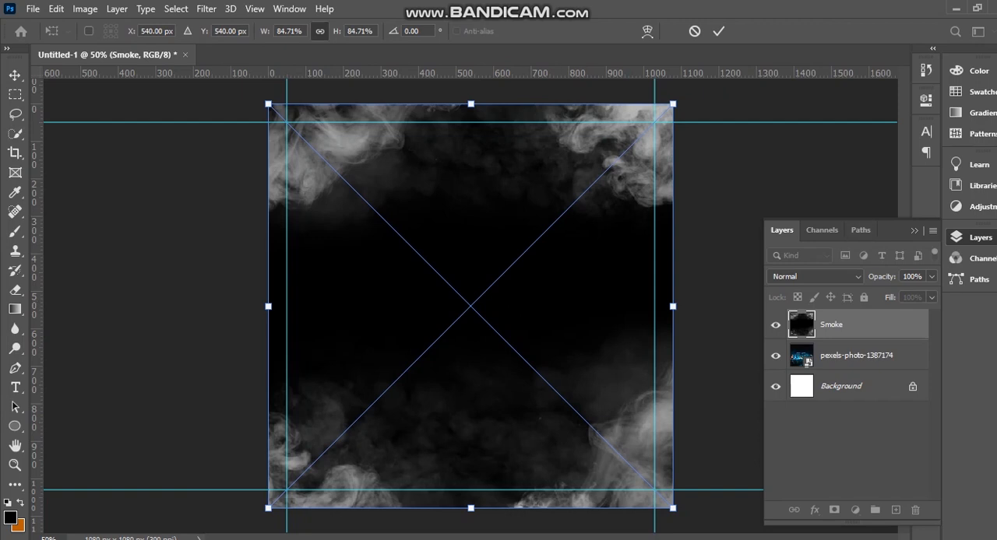
left_click(814, 277)
left_click(802, 304)
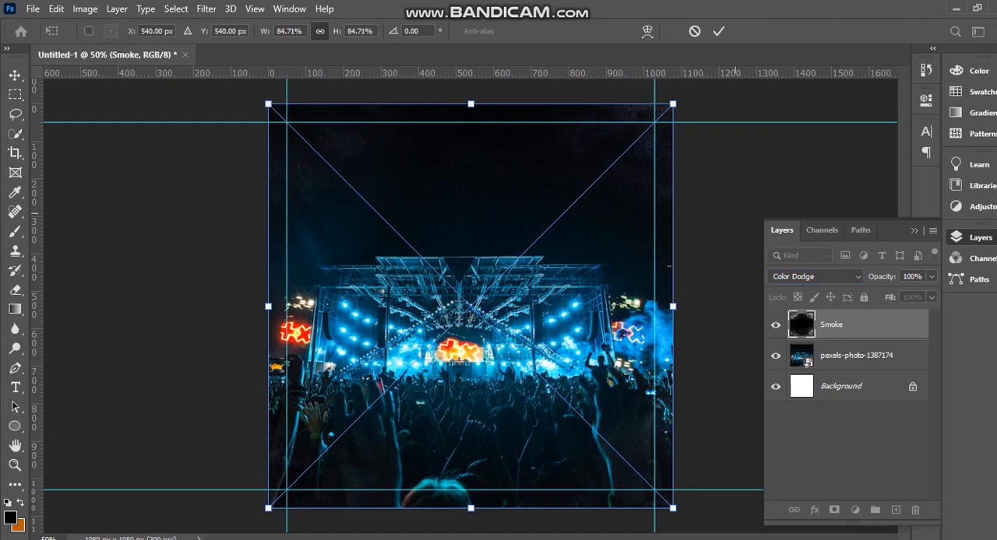
key("Return")
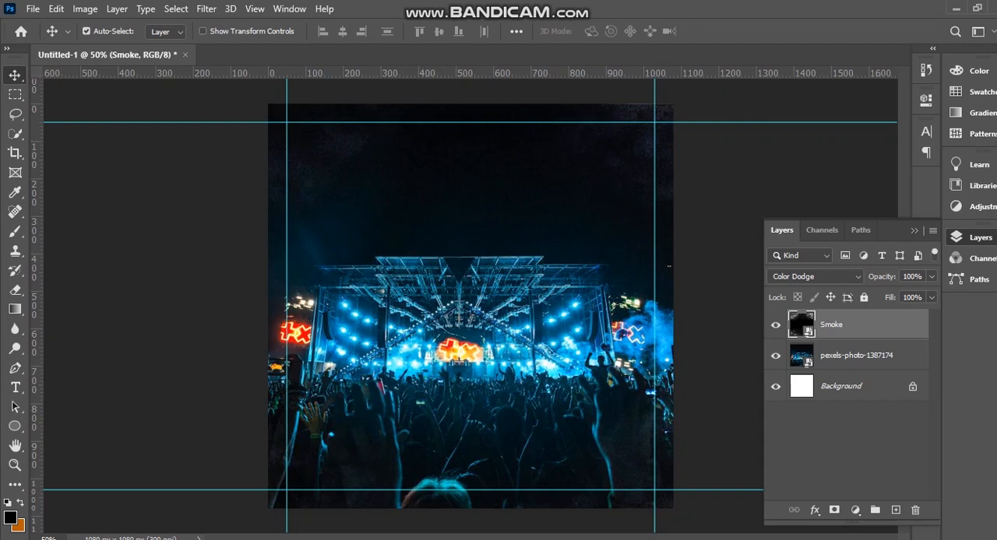
Place the studio photo of the bearded man in a black leather jacket from the video 4 folder into the document.
key("alt+Tab")
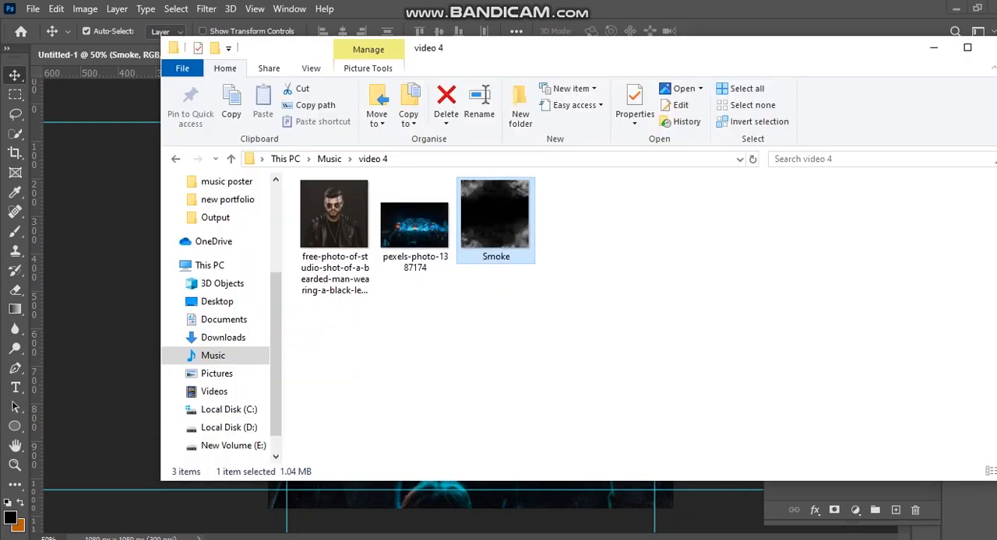
left_click(335, 234)
left_click_drag(335, 230, 437, 489)
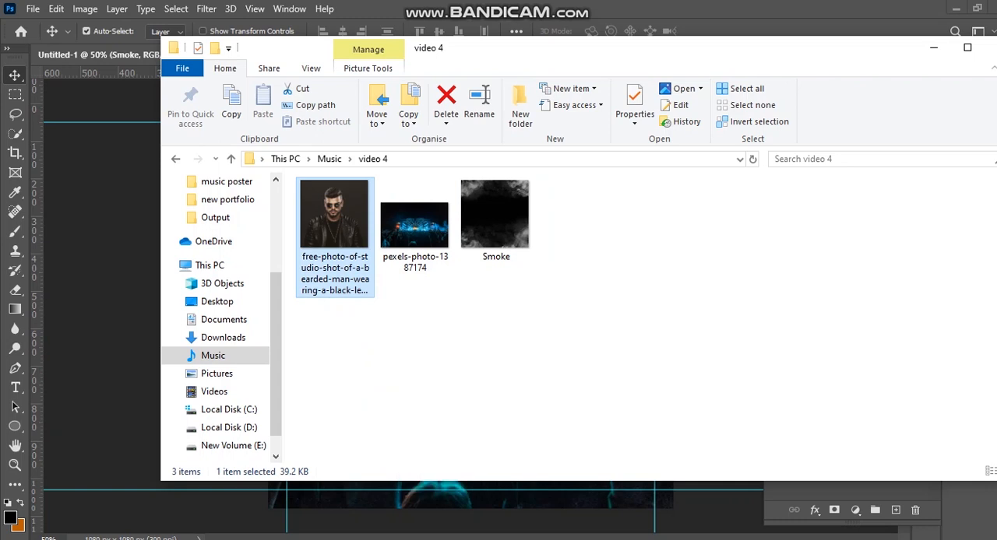
left_click_drag(336, 222, 350, 499)
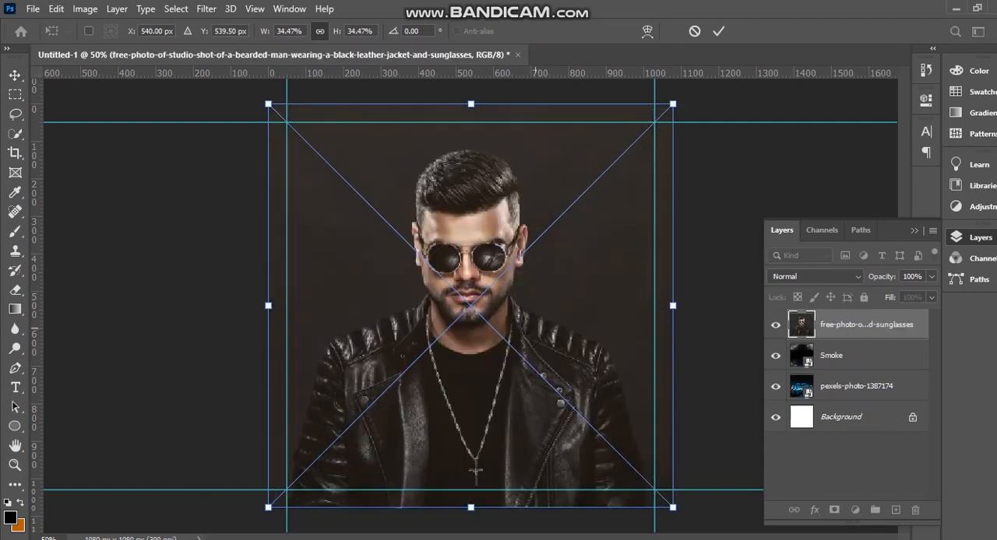
Scale the man's photo down to about half the canvas width and centre it horizontally over the stage.
left_click_drag(673, 508, 412, 248)
left_click_drag(401, 167, 531, 310)
left_click_drag(524, 344, 524, 343)
left_click_drag(542, 389, 527, 328)
key("Return")
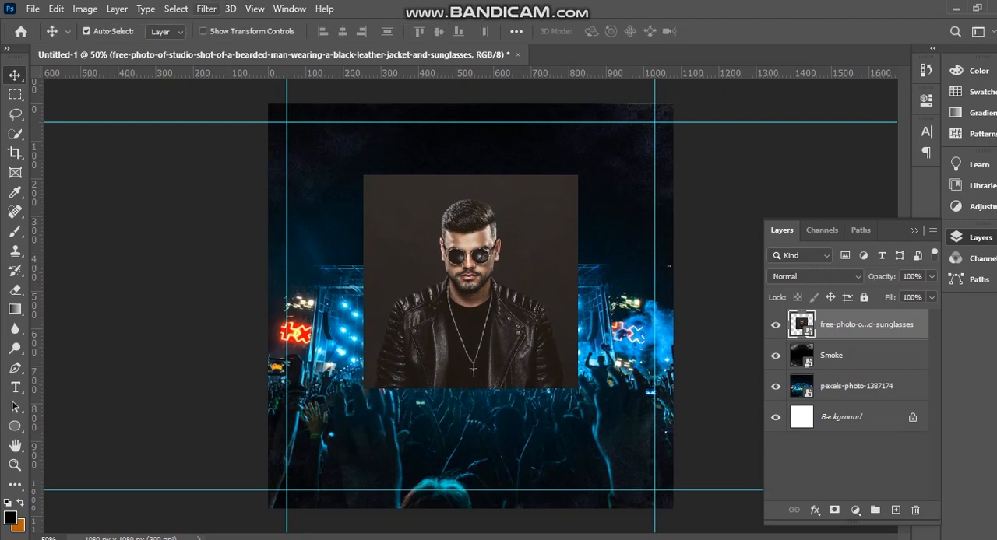
Cut the man out with Select Subject onto a new layer, hide the original photo, and nudge the cutout slightly.
left_click(176, 8)
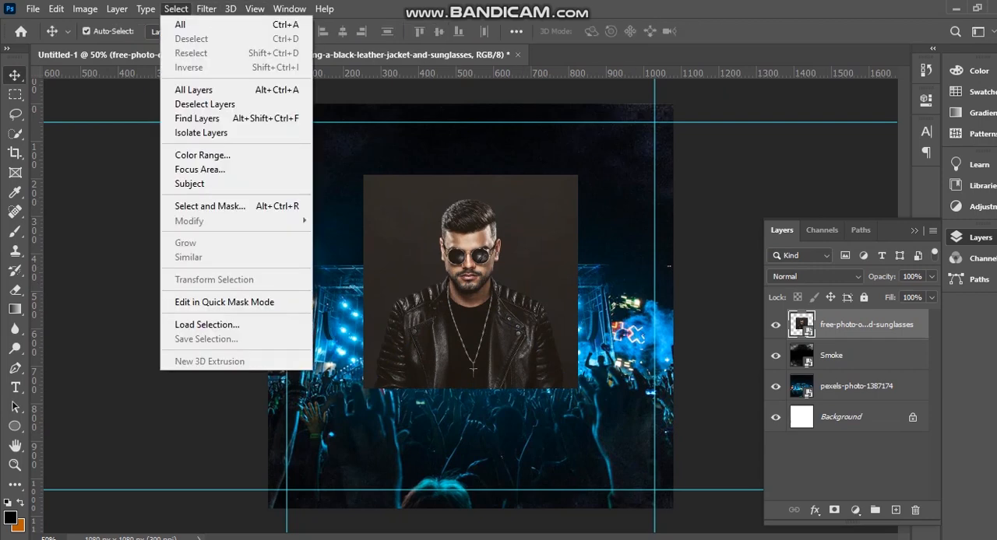
left_click(189, 184)
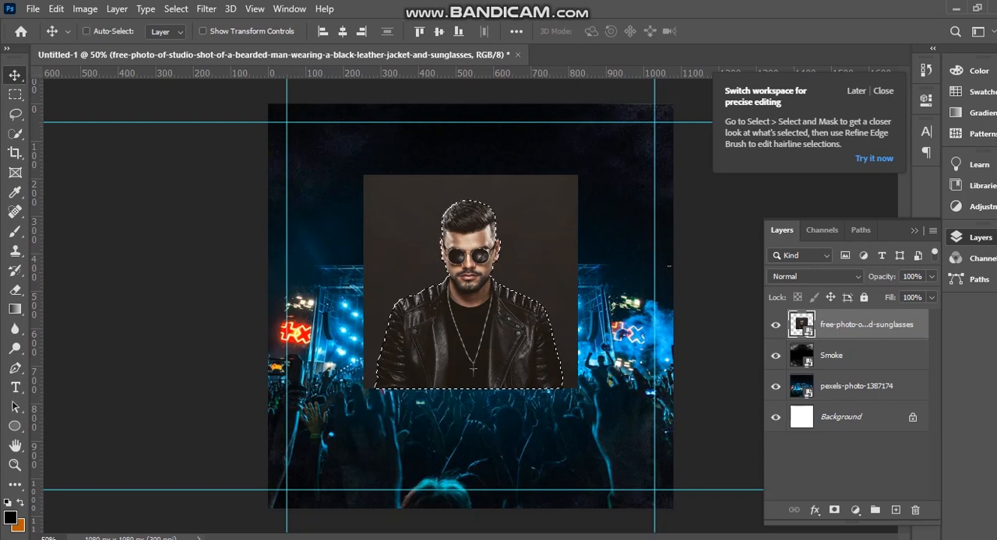
key("ctrl+j")
left_click(775, 355)
mouse_move(467, 294)
left_mouse_down()
mouse_move(482, 282)
mouse_move(469, 296)
left_mouse_up()
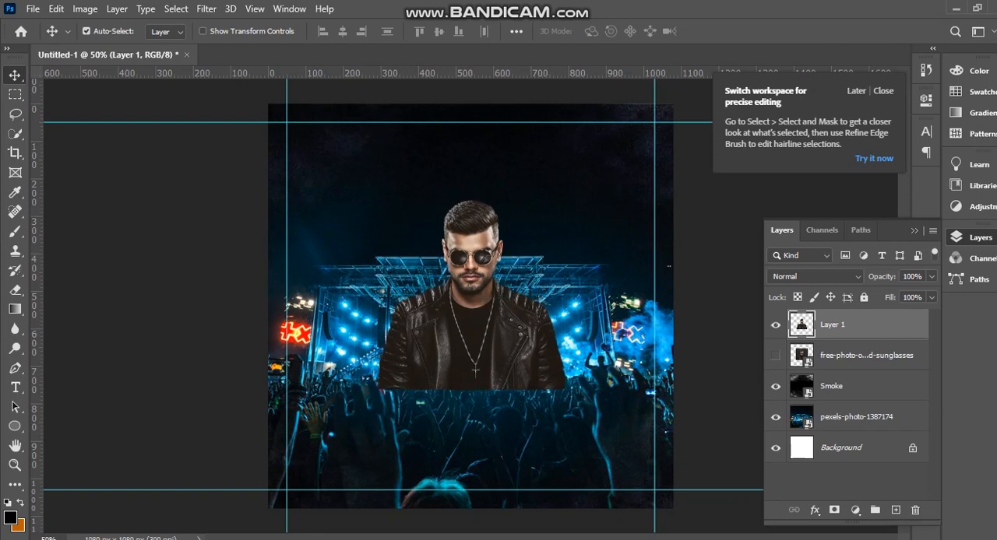
Add a layer mask to the man cutout and fade its lower edge into the crowd using a soft 183 px black brush.
left_click(834, 510)
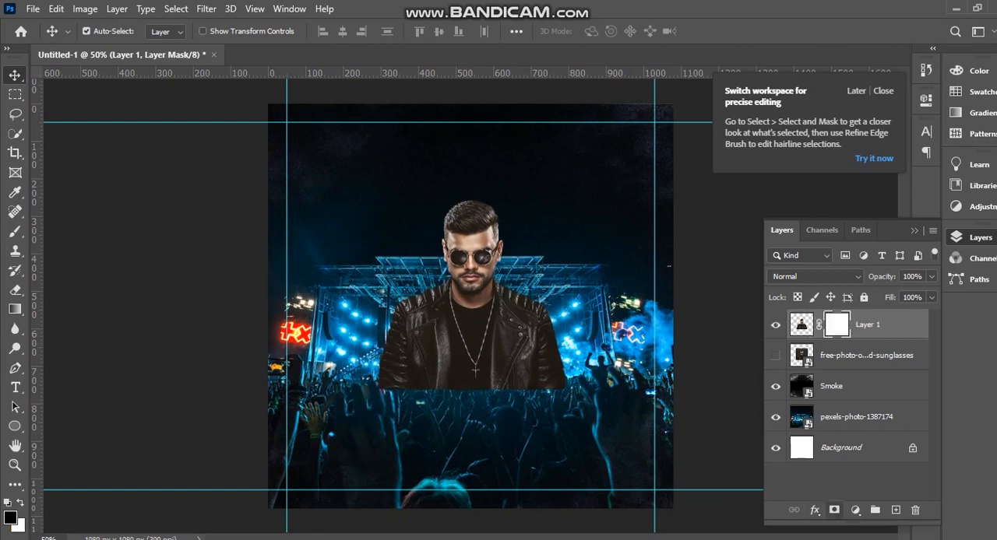
key("b")
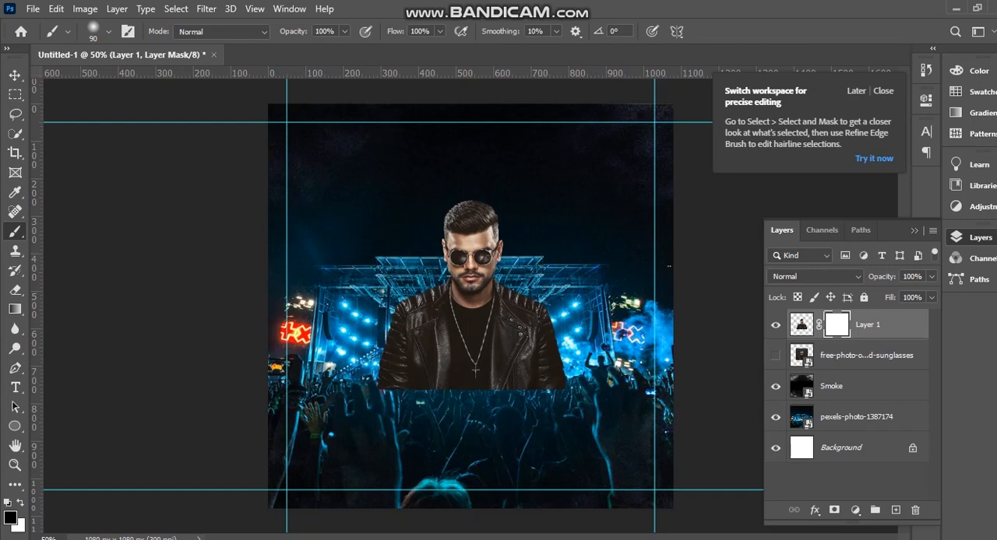
left_click(108, 32)
left_click_drag(127, 79, 146, 80)
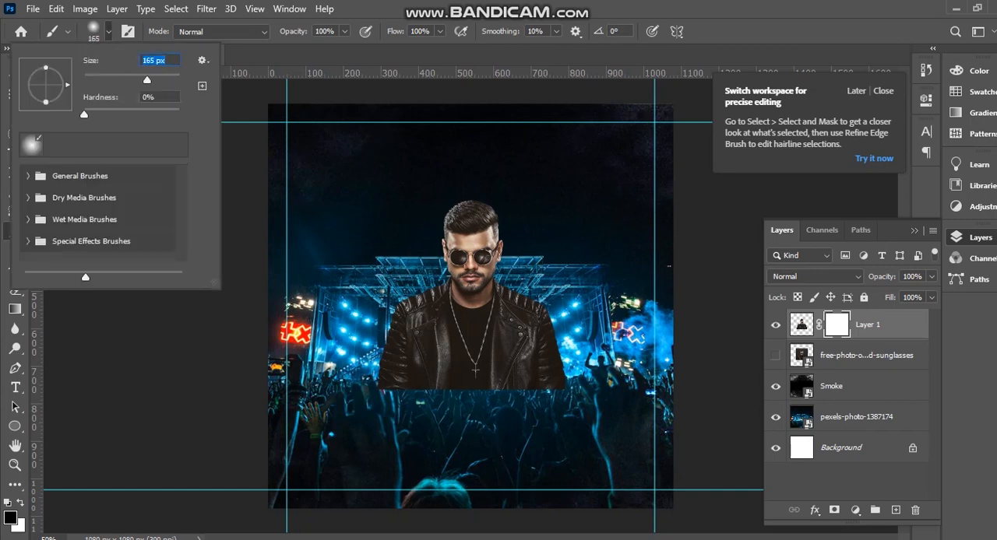
left_click_drag(146, 80, 151, 79)
key("Return")
left_click(407, 408)
left_click(584, 395)
mouse_move(572, 393)
left_mouse_down()
mouse_move(429, 411)
mouse_move(414, 406)
mouse_move(420, 398)
left_mouse_up()
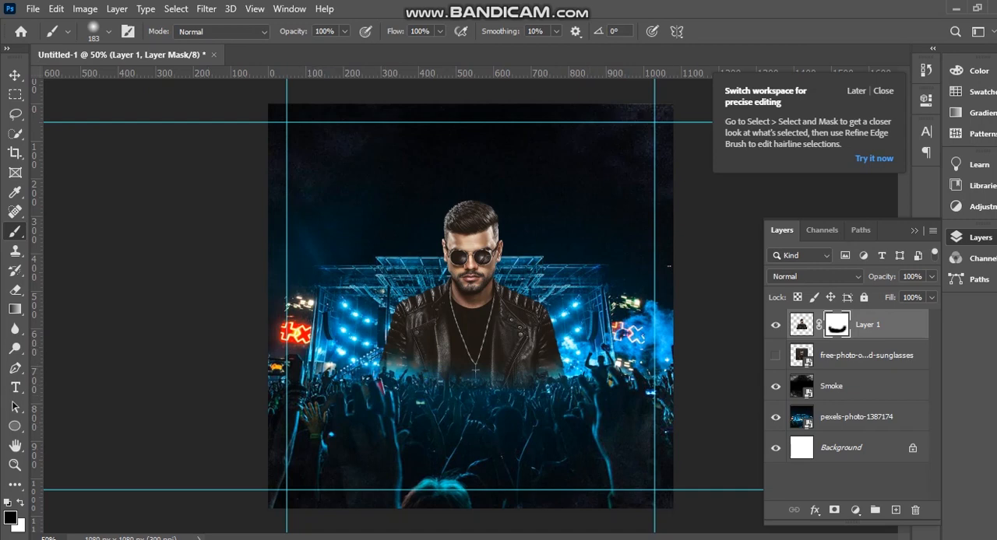
Paint white on the cutout's mask to restore parts of the jacket's lower edges.
key("x")
left_click(417, 347)
left_click(411, 346)
left_click(549, 369)
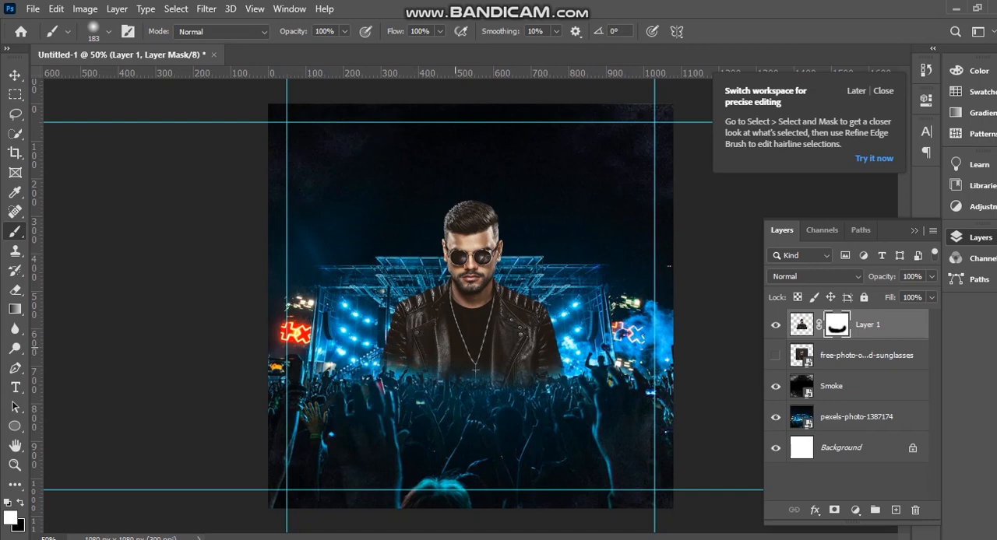
left_click(405, 370)
left_click(403, 372)
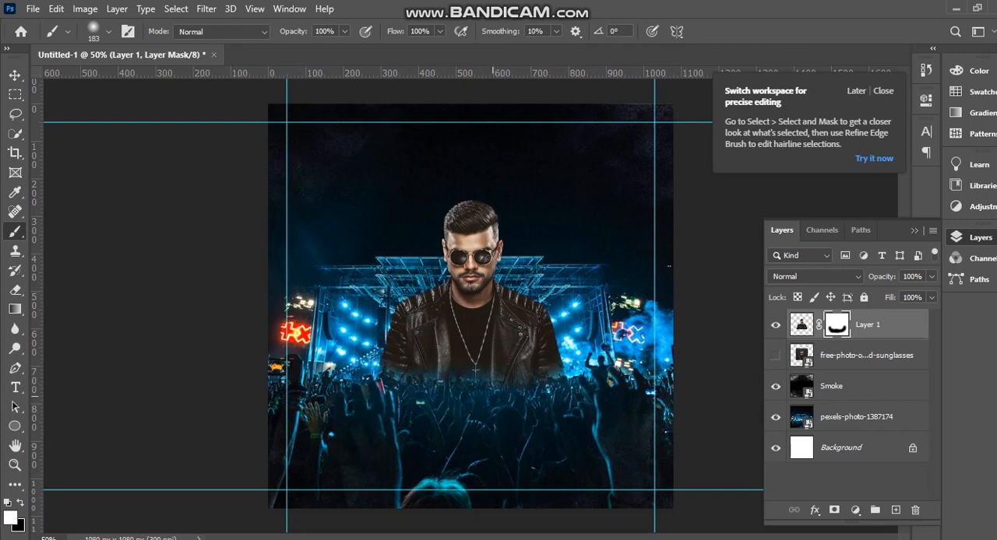
key("v")
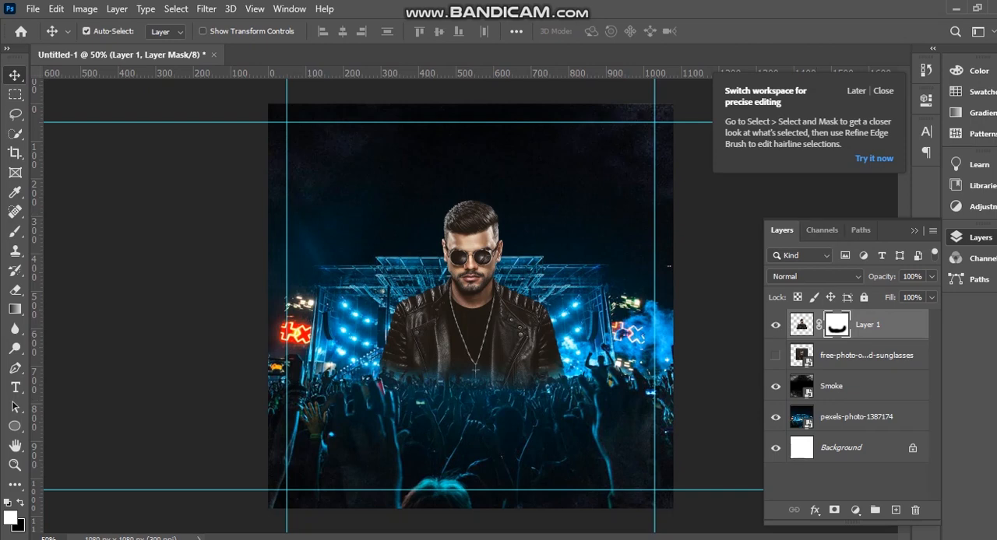
Add a Color Lookup adjustment layer above the man cutout using the EdgyAmber.3DL 3D LUT.
left_click(855, 511)
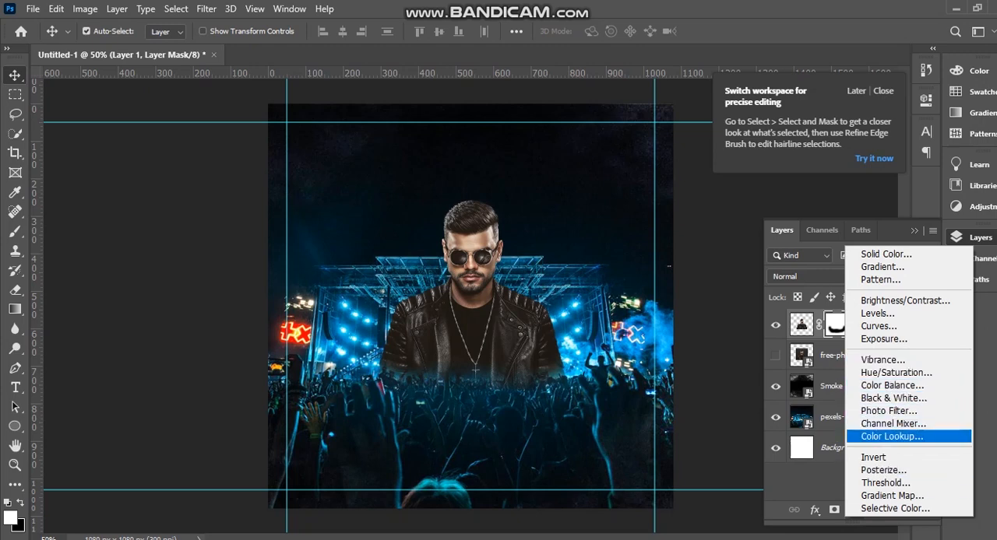
left_click(892, 437)
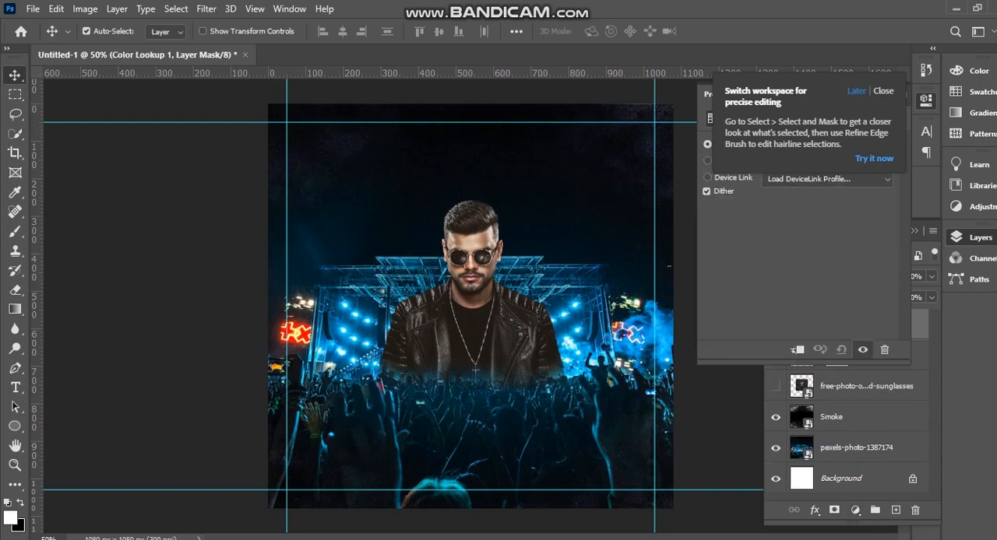
left_click(882, 91)
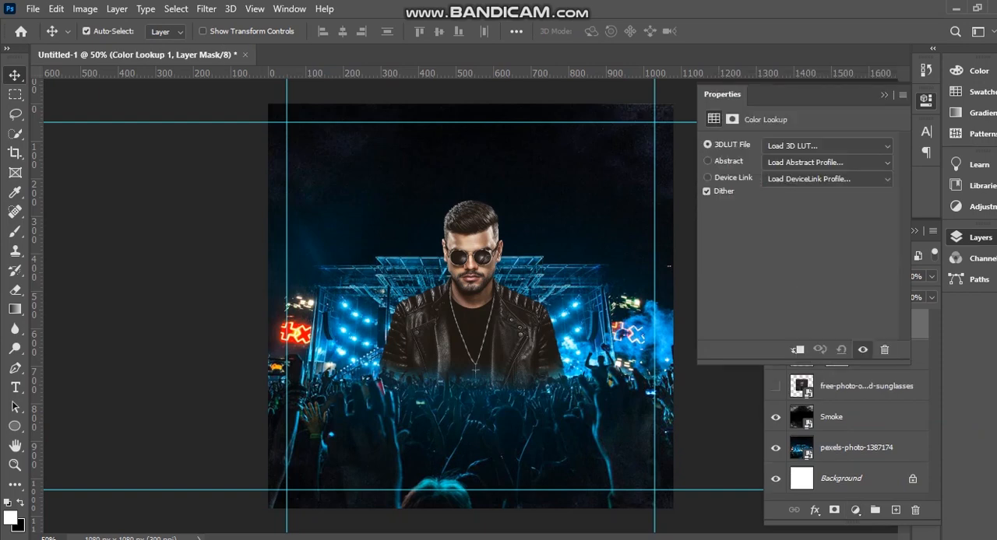
left_click(827, 145)
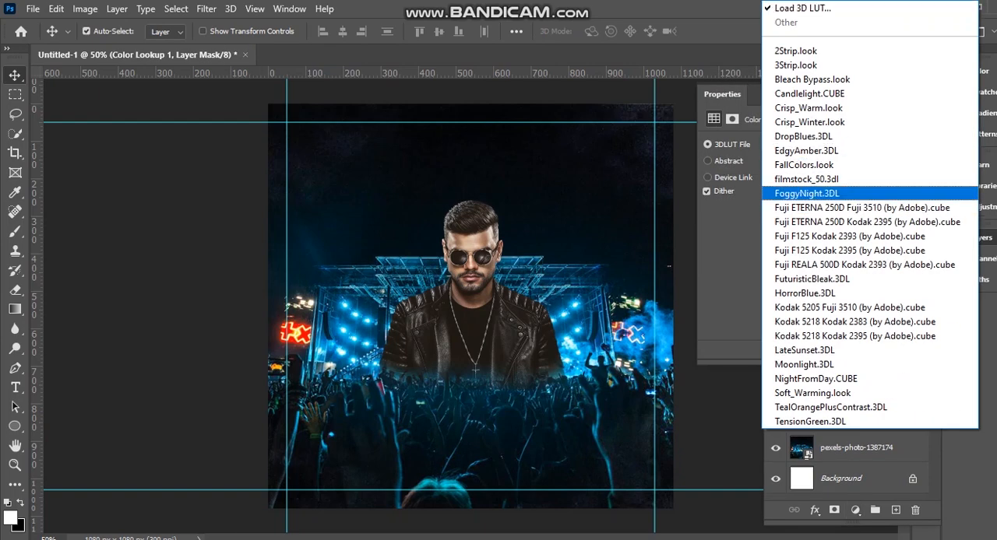
left_click(807, 152)
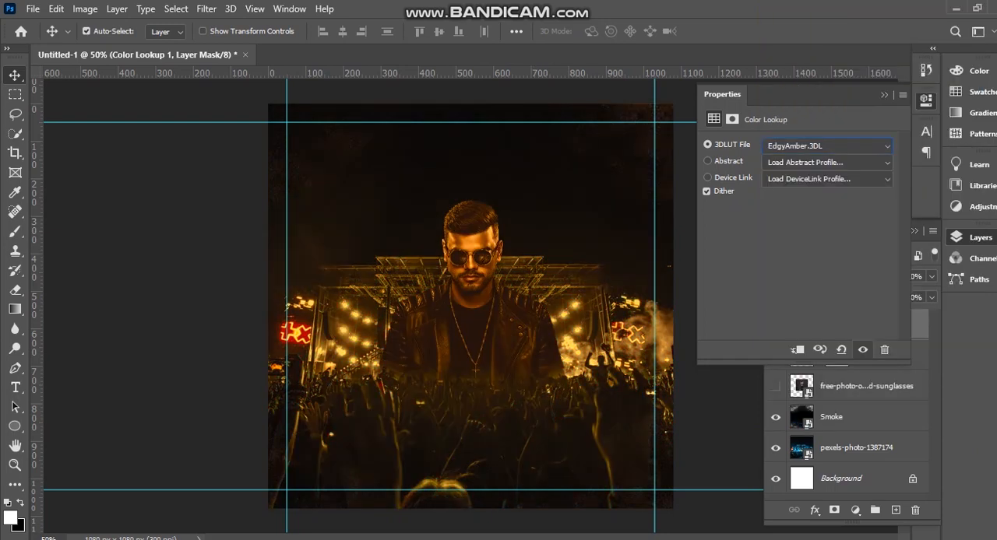
left_click(884, 94)
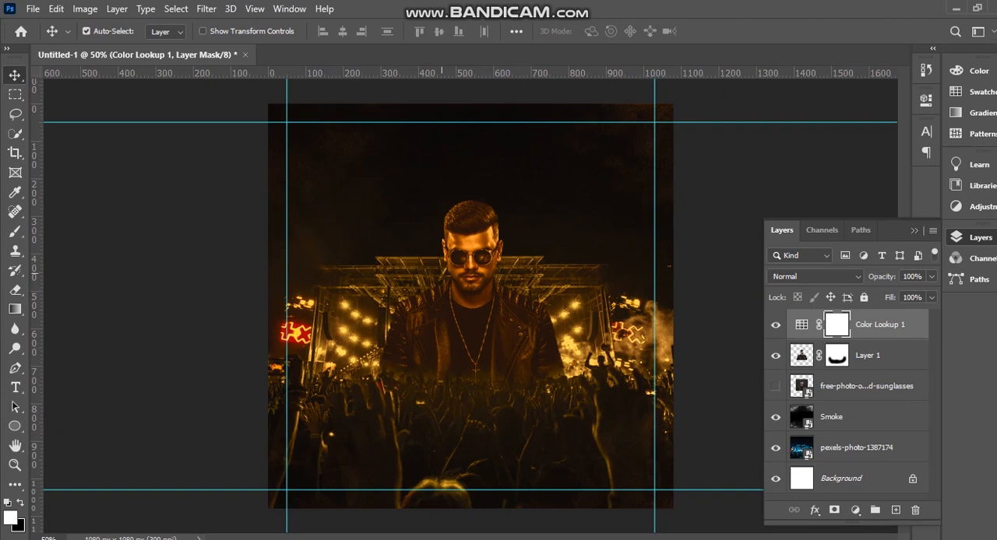
Add an empty layer above the Color Lookup and prepare a soft 464 px brush with orange as the foreground colour.
left_click(14, 232)
left_click(895, 510)
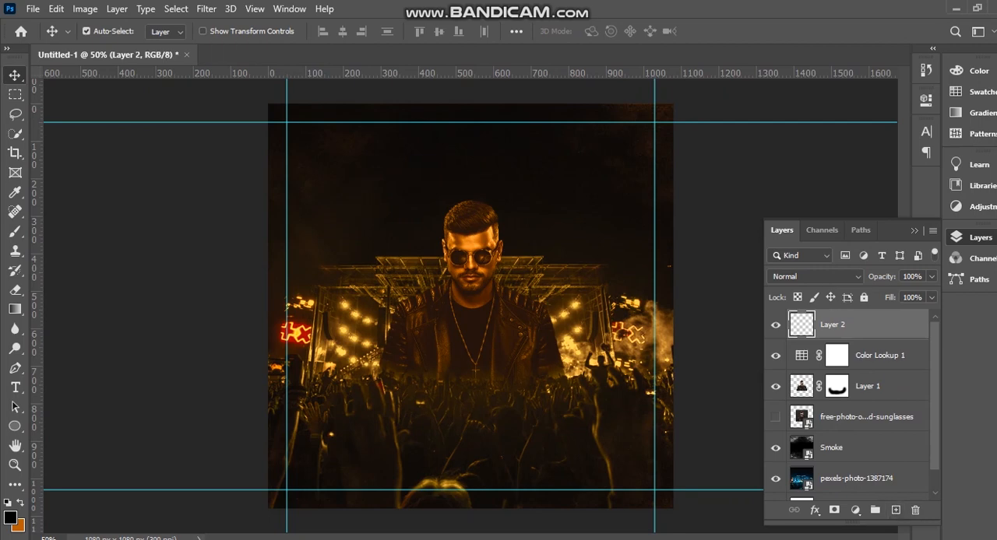
left_click(15, 231)
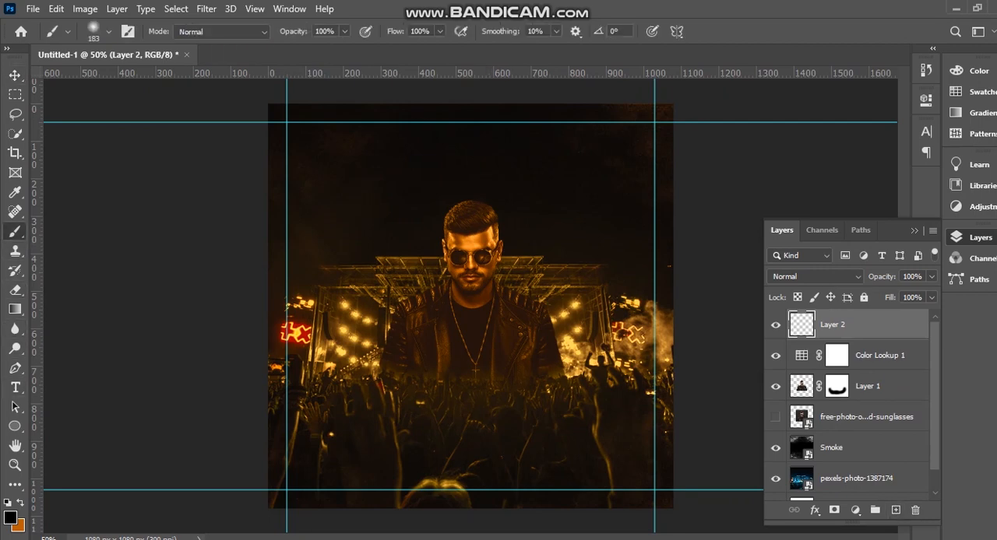
left_click(108, 32)
left_click_drag(151, 80, 168, 80)
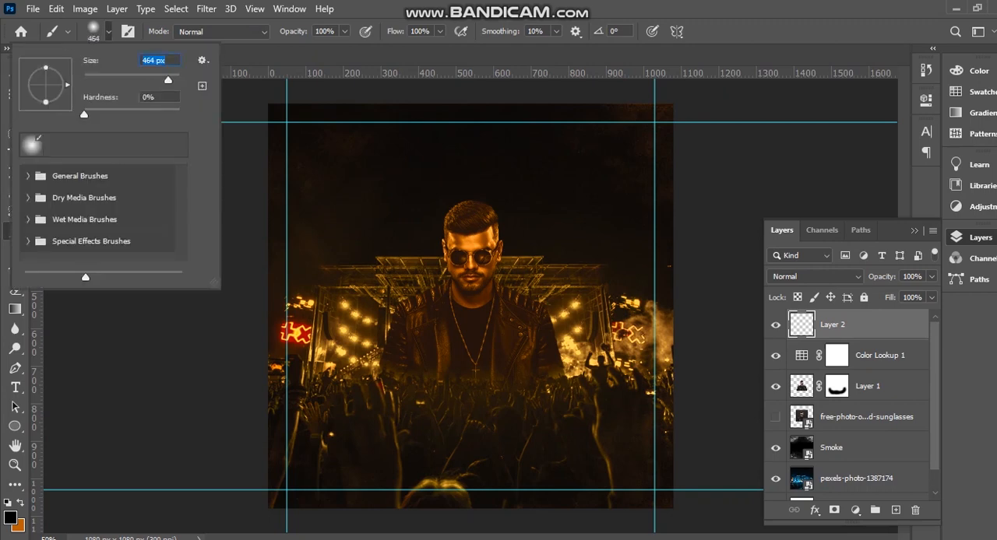
left_click(471, 252)
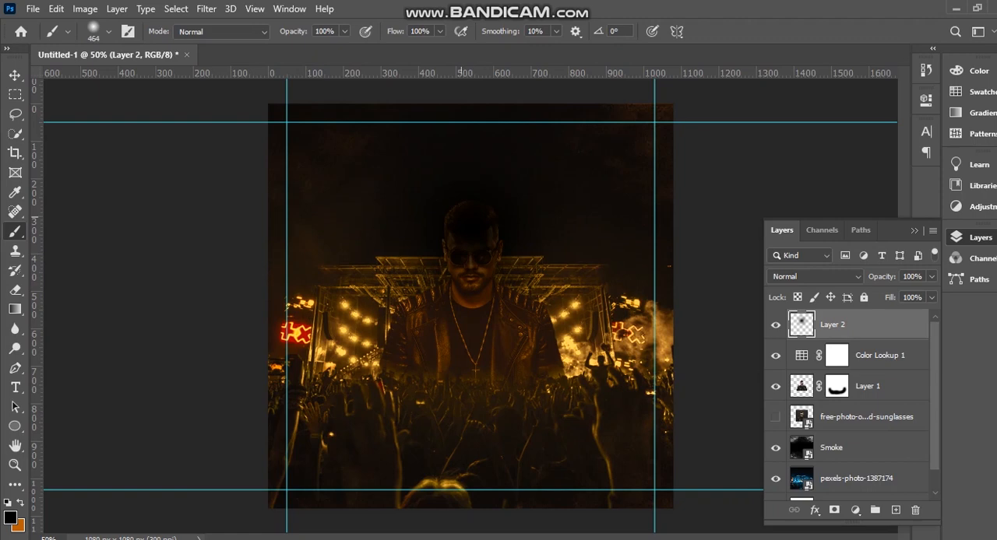
key("ctrl+z")
key("x")
Move the empty layer directly above the Smoke layer and paint a soft orange glow behind the man's head.
left_click(456, 179)
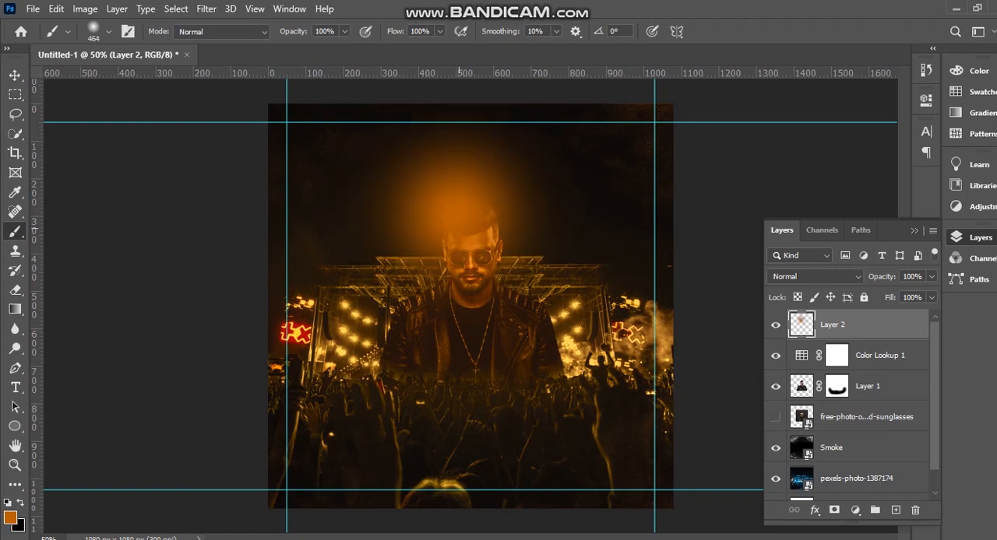
key("ctrl+z")
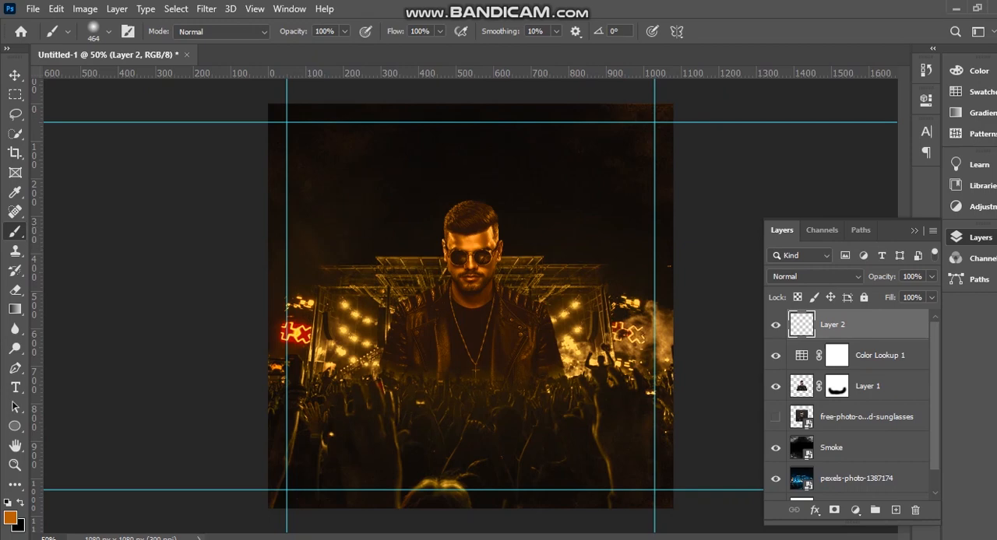
left_click_drag(834, 324, 833, 430)
left_click_drag(826, 418, 825, 420)
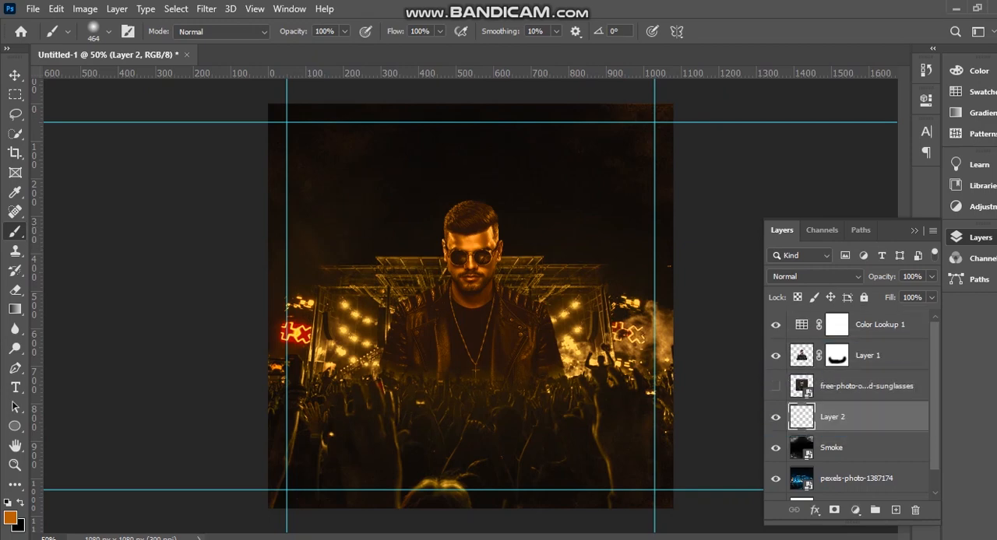
left_click(472, 227)
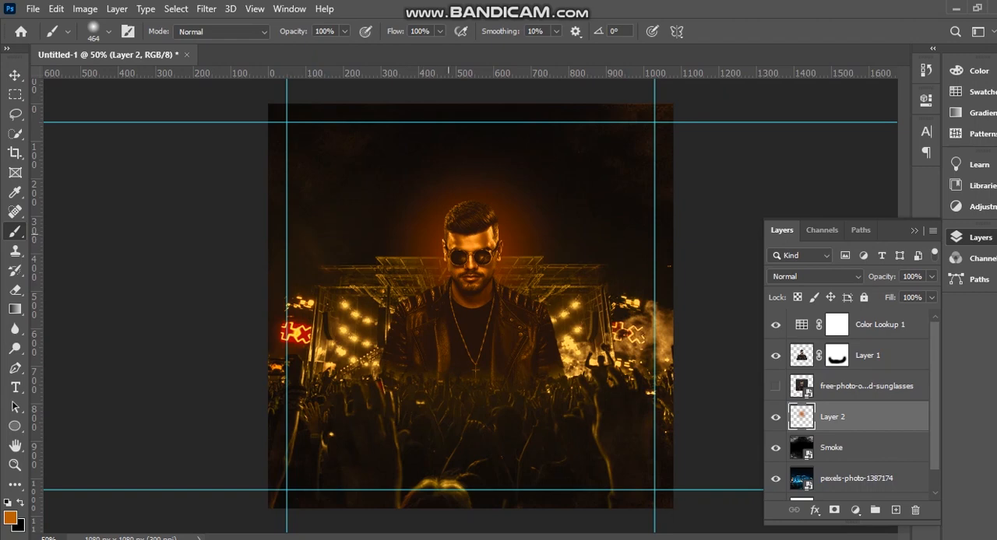
left_click(433, 222)
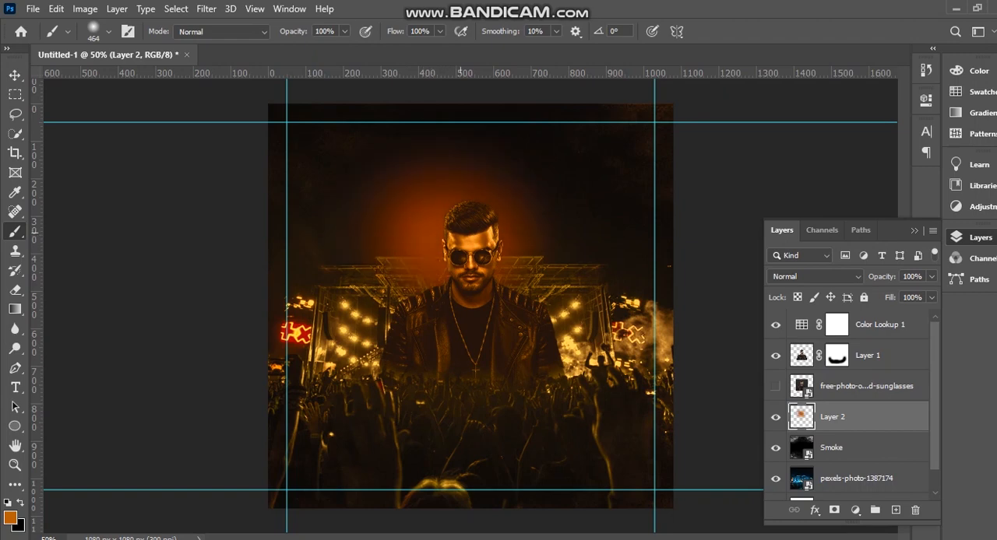
left_click(487, 204)
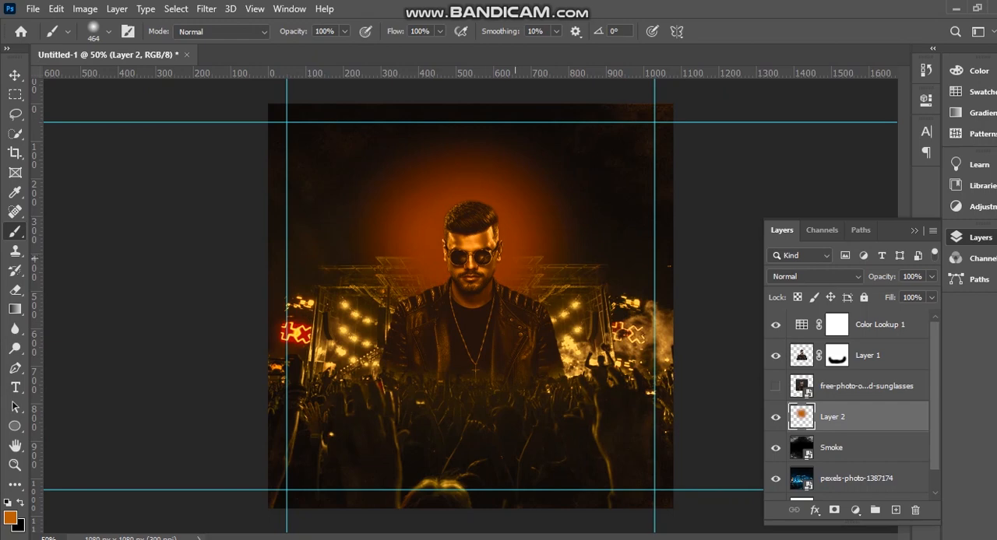
Set the orange glow layer's blend mode to Luminosity.
left_click(814, 277)
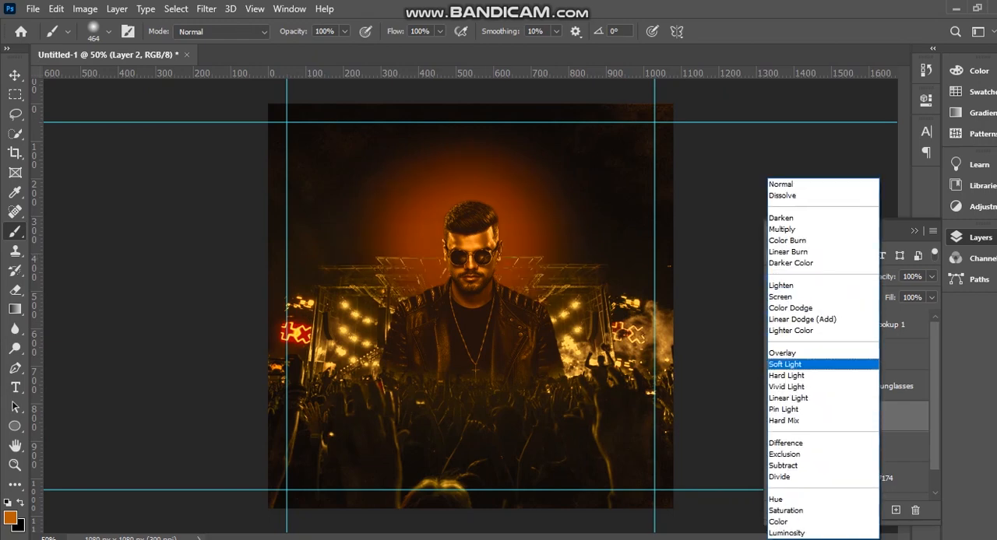
key("Down")
key("Down")
key("Down")
key("Down")
key("Down")
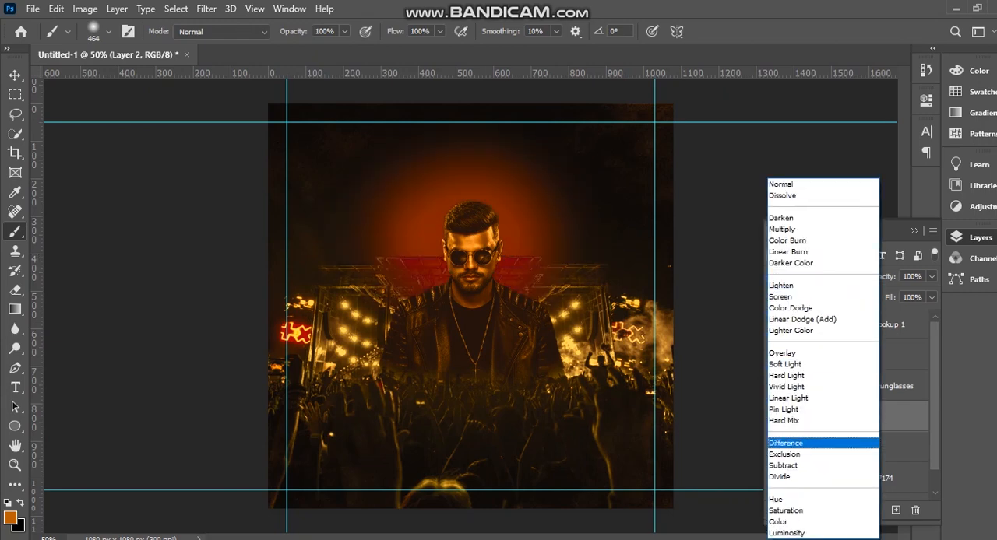
key("Down")
key("Down")
key("Down")
key("Down")
key("Down")
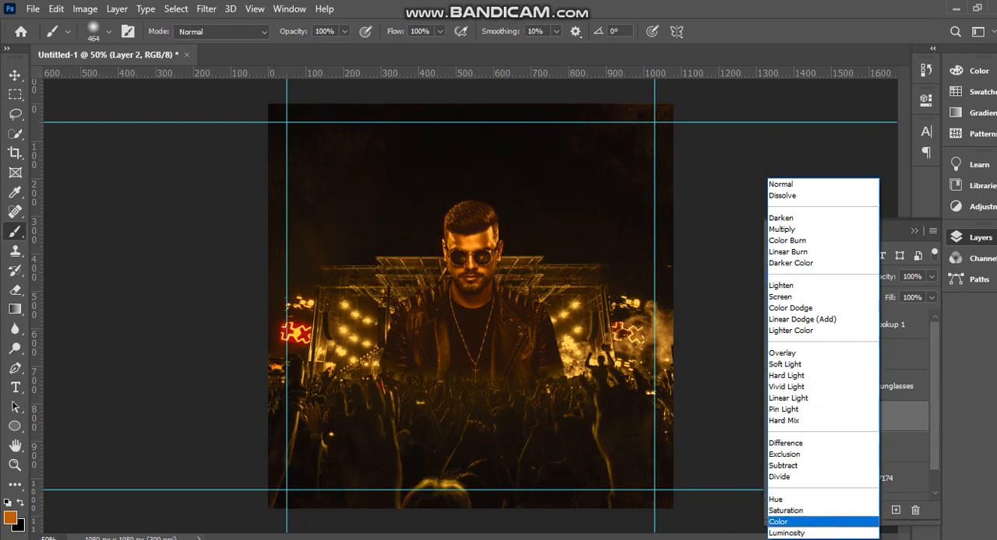
key("Return")
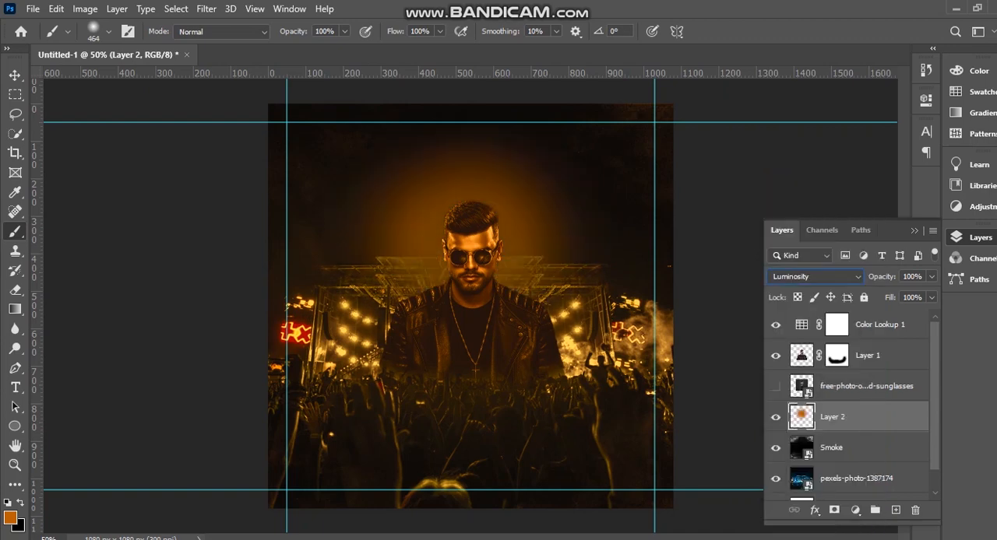
key("v")
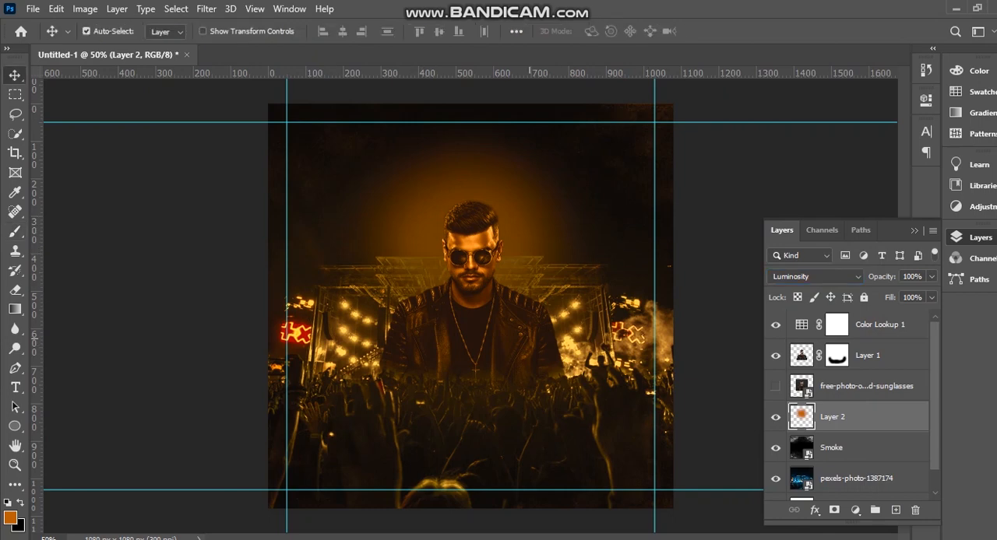
Copy the heading DJ NIGHT from the Notepad text and paste it as a new text layer in the Photoshop poster.
key("alt+Tab")
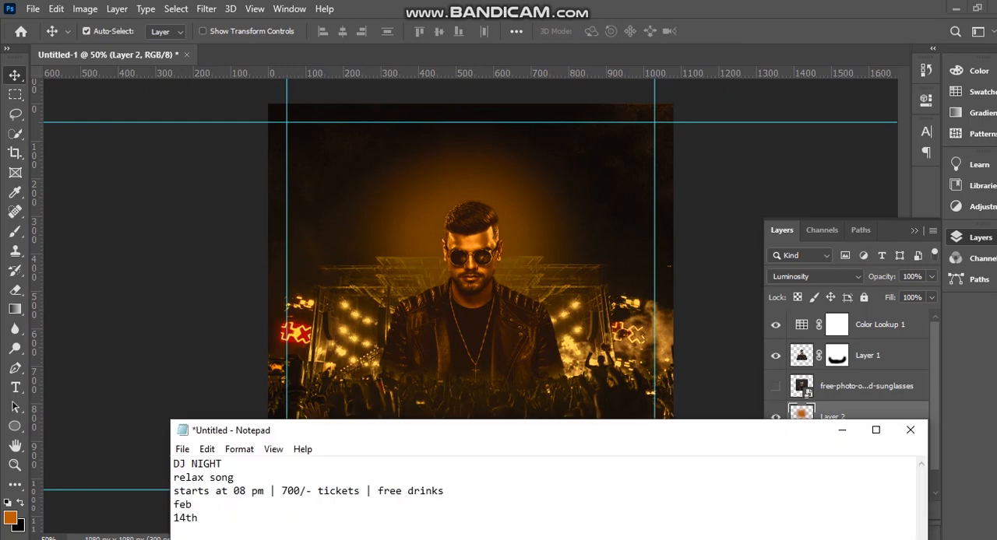
key("shift+Home")
key("ctrl+c")
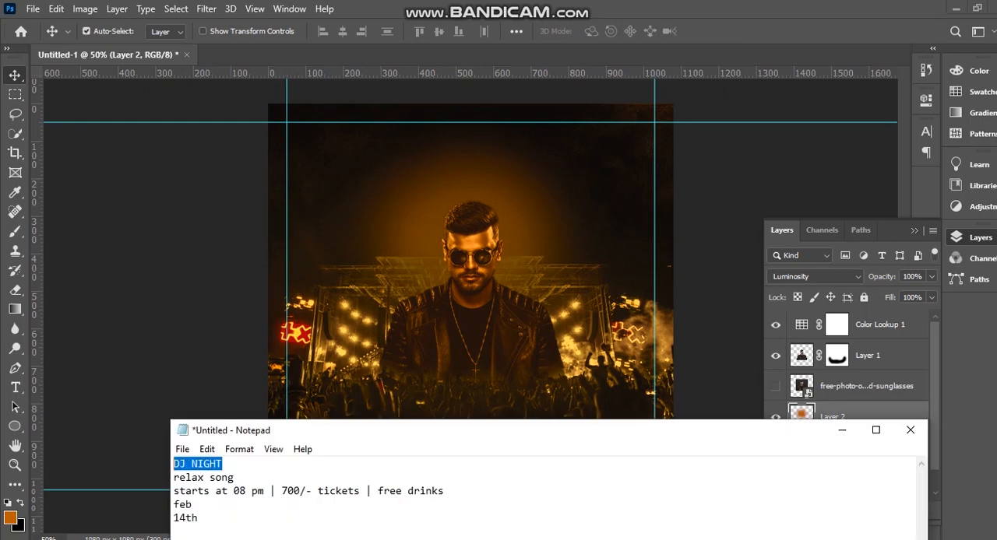
key("alt+Tab")
key("t")
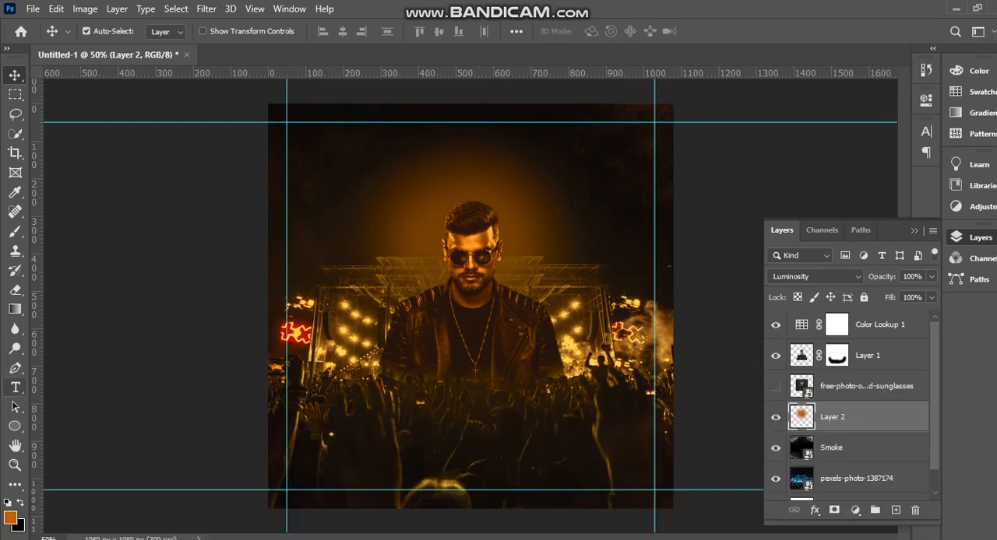
right_click(15, 388)
left_click(93, 388)
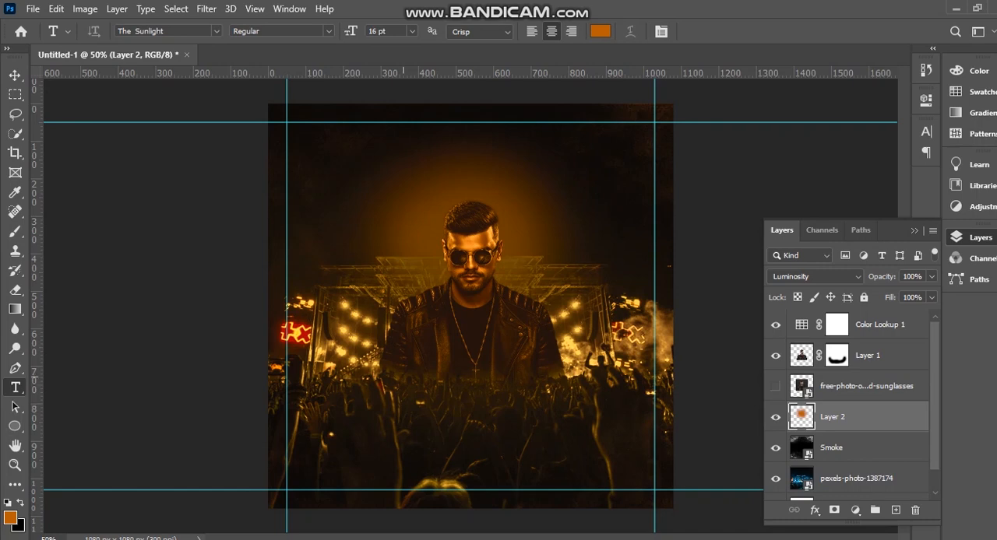
left_click(403, 376)
key("ctrl+v")
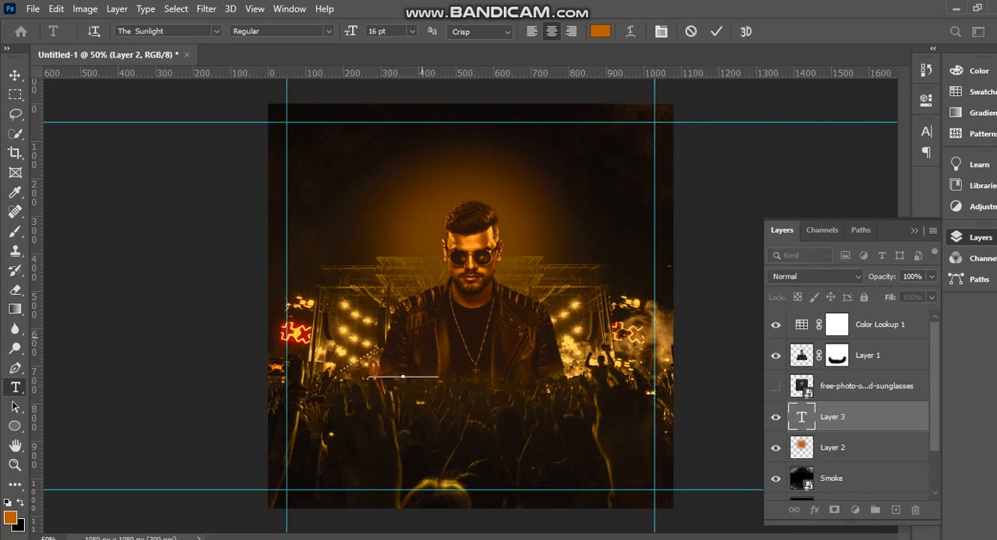
Colour the DJ NIGHT text white and bring its layer to the top of the layer stack.
key("ctrl+a")
left_click(601, 31)
left_click_drag(728, 193, 619, 138)
key("Return")
left_click(15, 75)
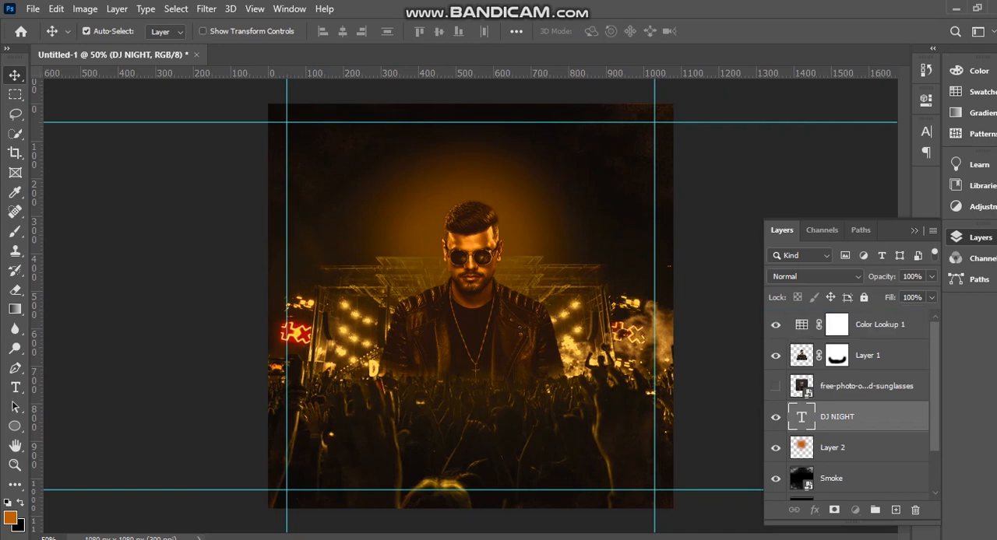
key("ctrl+shift+]")
left_click(863, 417)
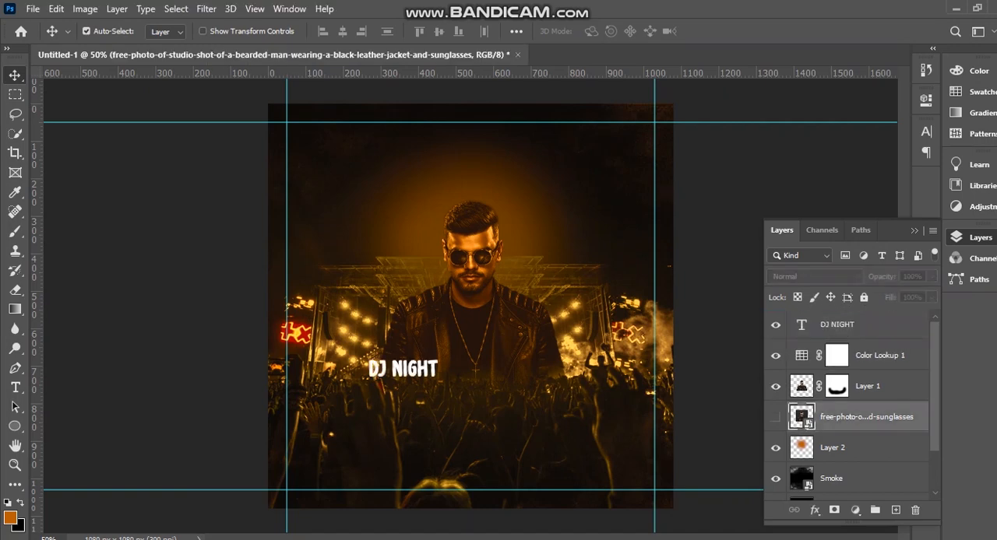
Scale the DJ NIGHT text to about 223% and centre it horizontally over the man's lower chest.
left_click_drag(419, 372, 493, 378)
key("ctrl+t")
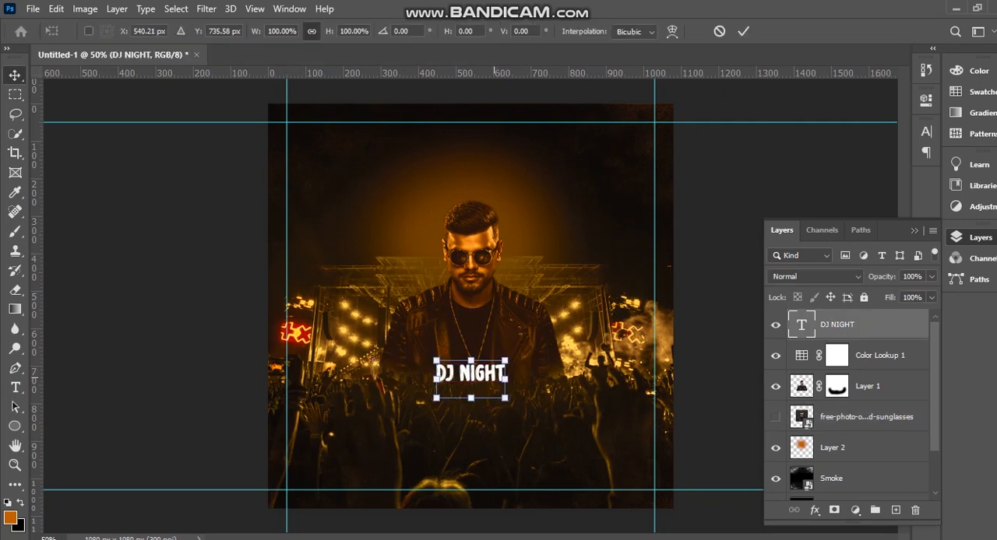
left_click_drag(506, 398, 597, 441)
left_click_drag(536, 356, 499, 346)
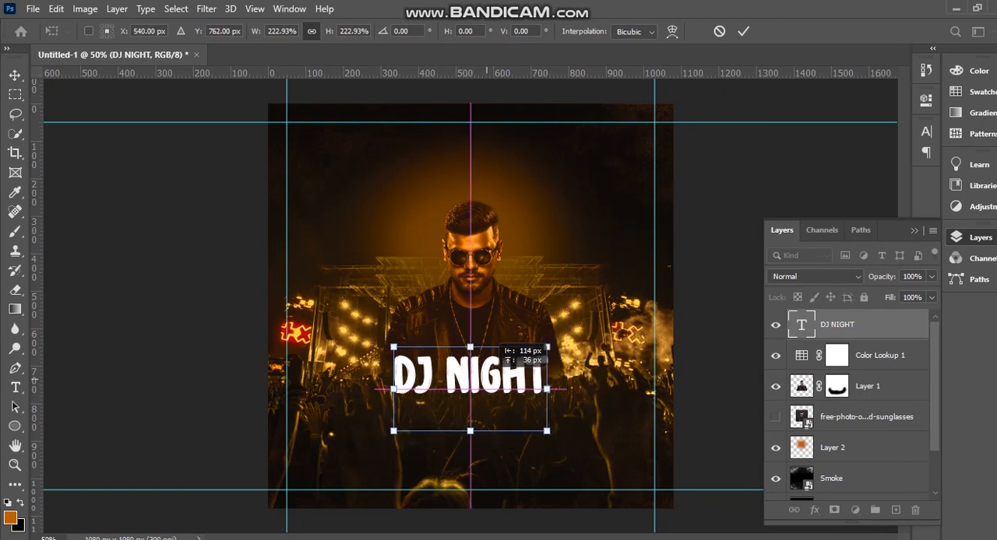
key("Return")
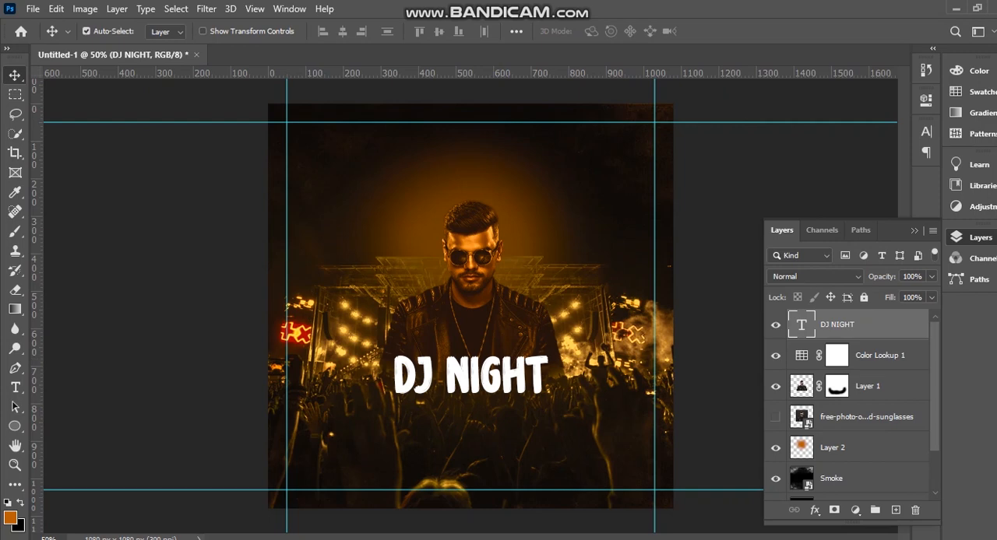
Give the DJ NIGHT text an outer glow with 43% opacity, 1% noise, 49 px size and slightly raised spread, and nudge the text up slightly.
double_click(890, 325)
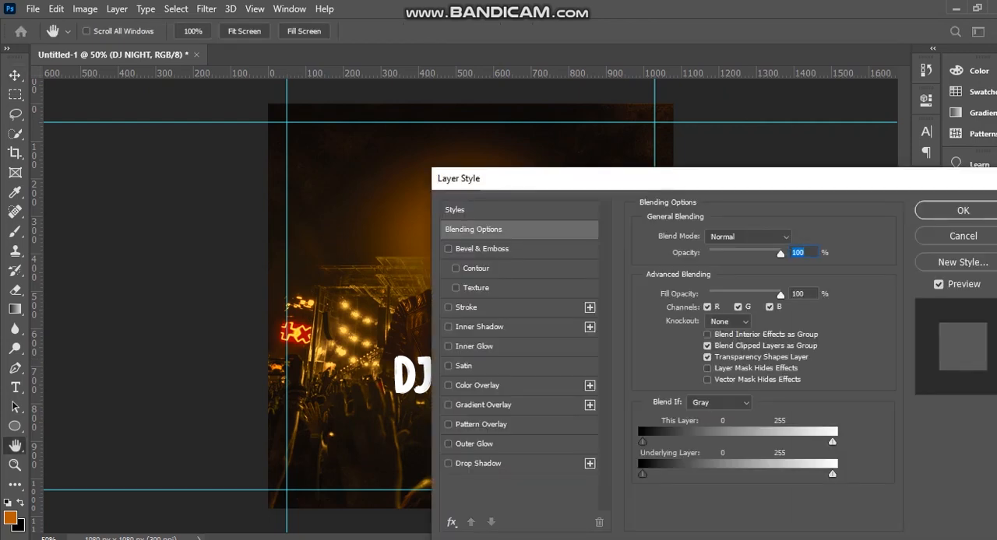
left_click_drag(592, 179, 746, 172)
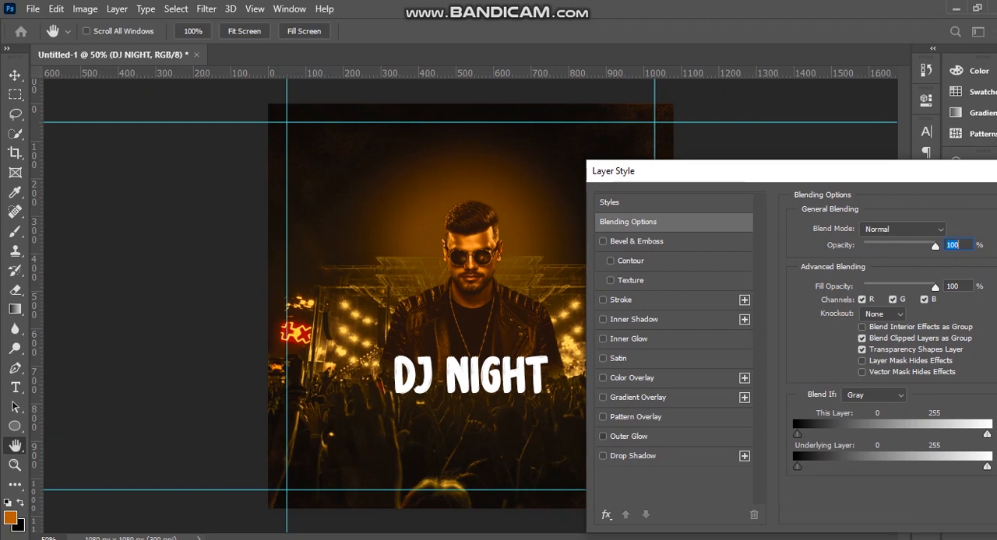
left_click(628, 437)
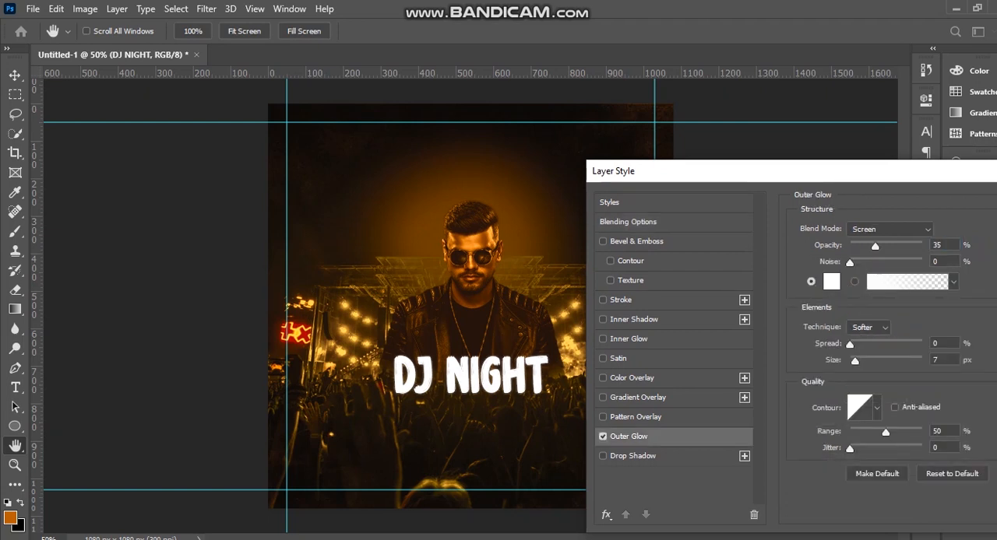
left_click_drag(850, 263, 850, 263)
left_click_drag(854, 360, 867, 361)
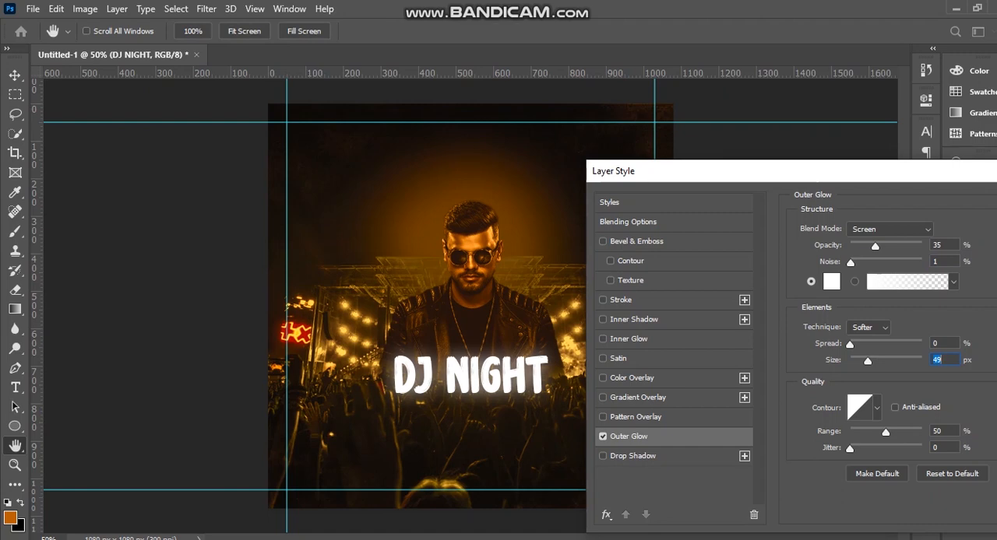
left_click_drag(875, 247, 880, 246)
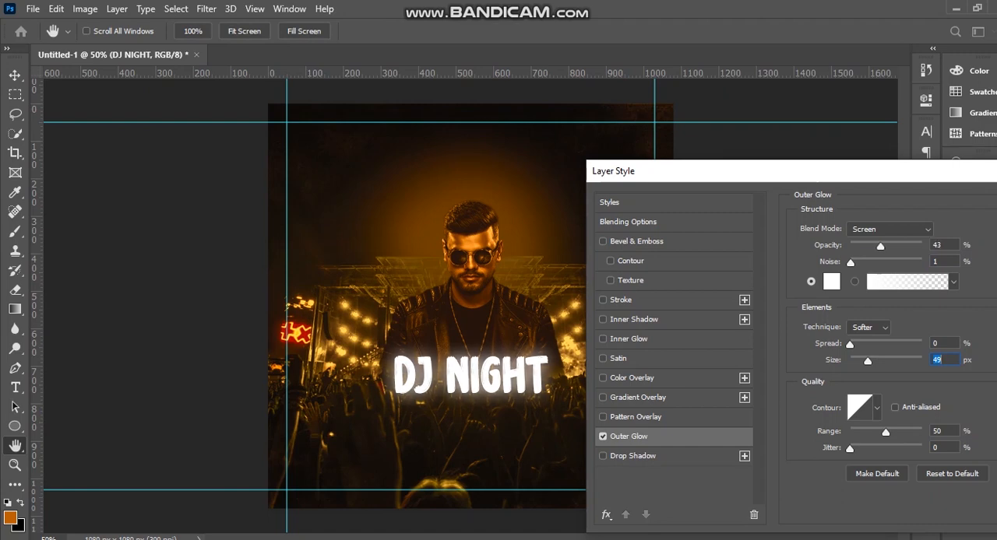
left_click_drag(849, 343, 857, 344)
left_click_drag(662, 171, 542, 173)
left_click(973, 205)
key("v")
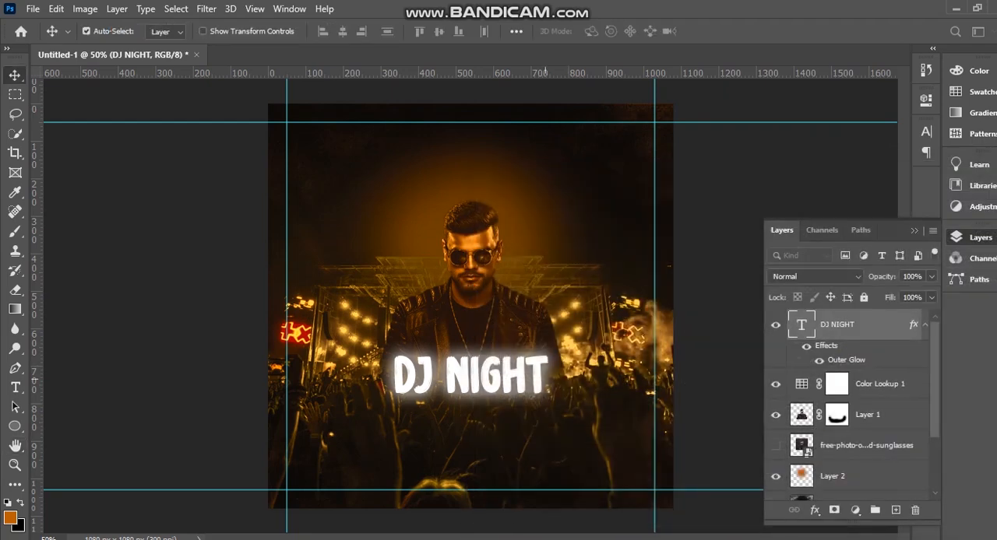
left_click_drag(502, 358, 502, 353)
Copy the line "relax song" from the Notepad text and paste it as a new text layer in the Photoshop poster.
key("alt+Tab")
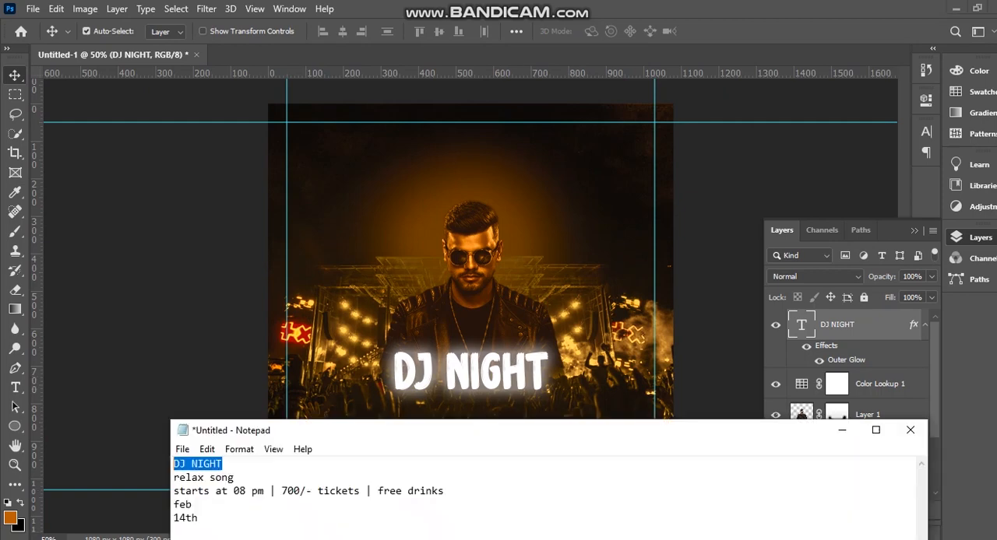
left_click_drag(235, 478, 173, 478)
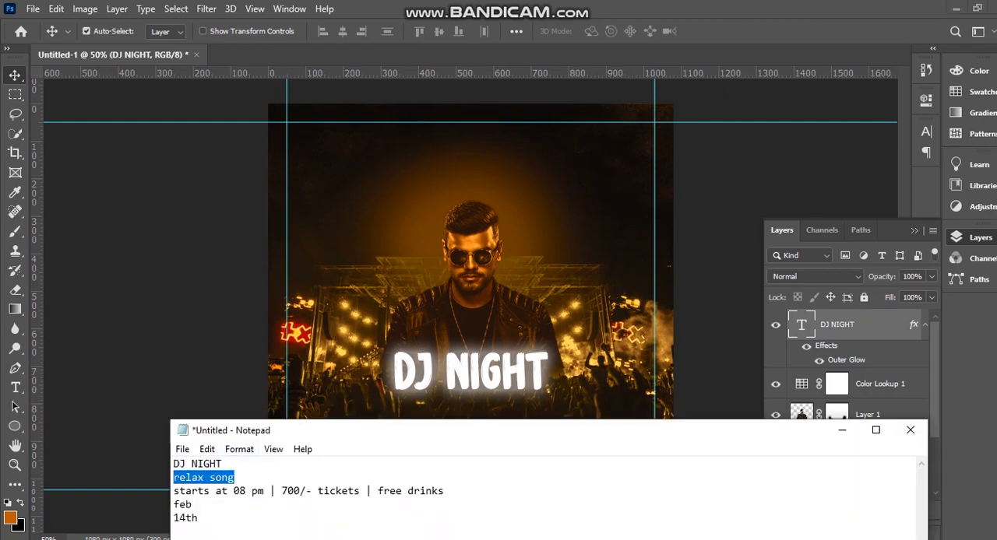
key("alt+Tab")
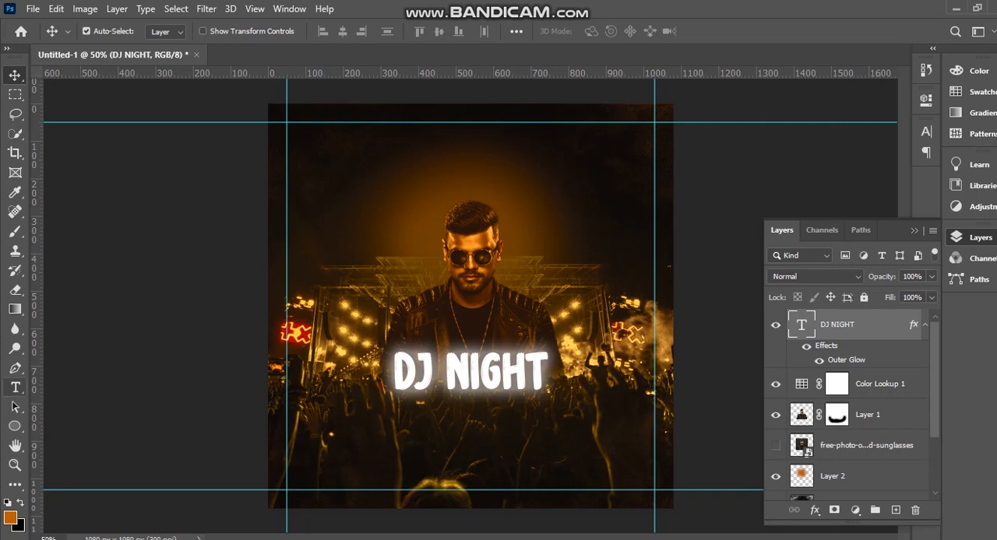
left_click(15, 387)
left_click(432, 385)
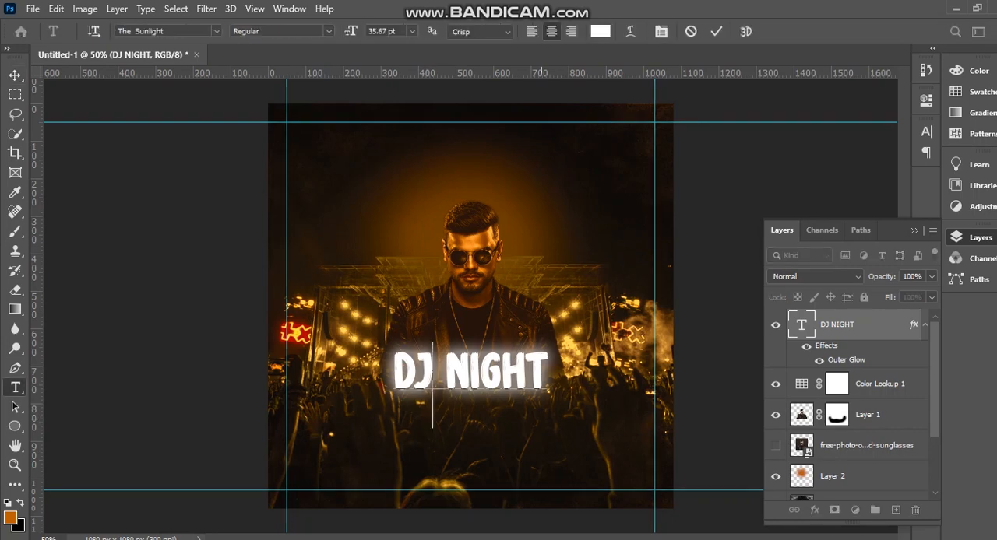
key("ctrl+Return")
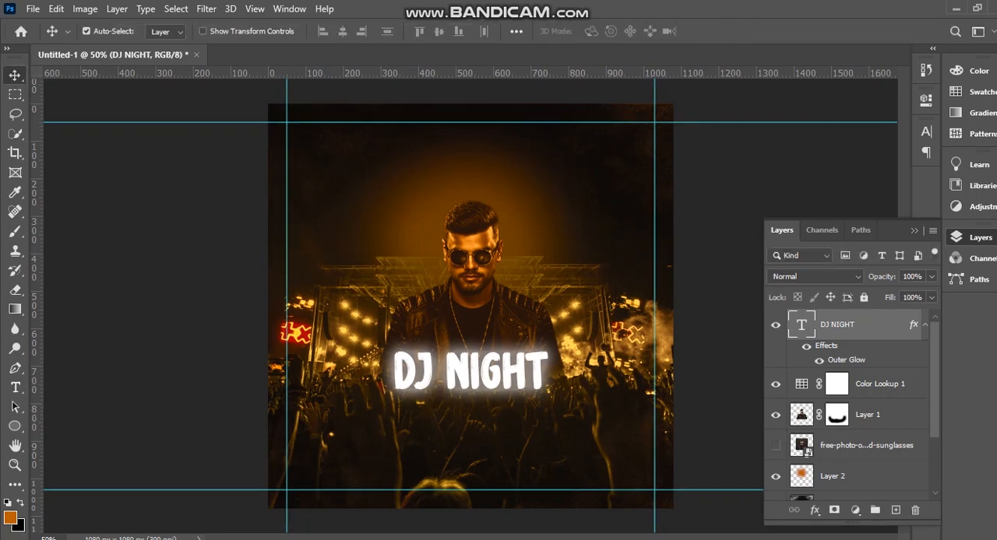
left_click(383, 217)
type("RELAX SONG")
Move the RELAX SONG text directly beneath DJ NIGHT and centre it horizontally.
left_click(15, 75)
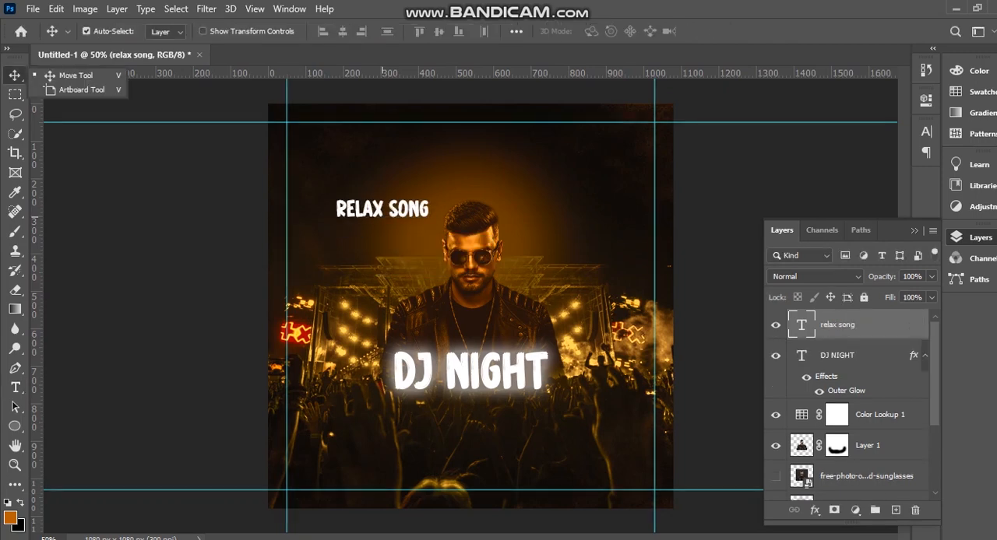
left_click(75, 75)
left_click_drag(353, 213, 448, 419)
left_click_drag(461, 384, 453, 385)
Duplicate RELAX SONG below itself and replace the copy's wording with the Notepad line "starts at 08 pm | 700/- tickets | free drinks".
left_click_drag(496, 417, 495, 451)
key("alt+Tab")
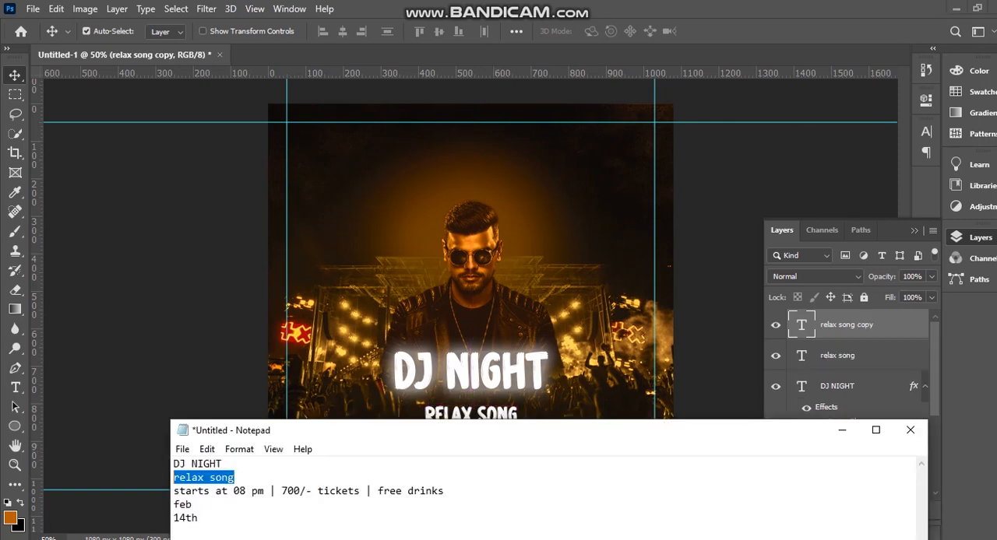
left_click_drag(201, 506, 172, 492)
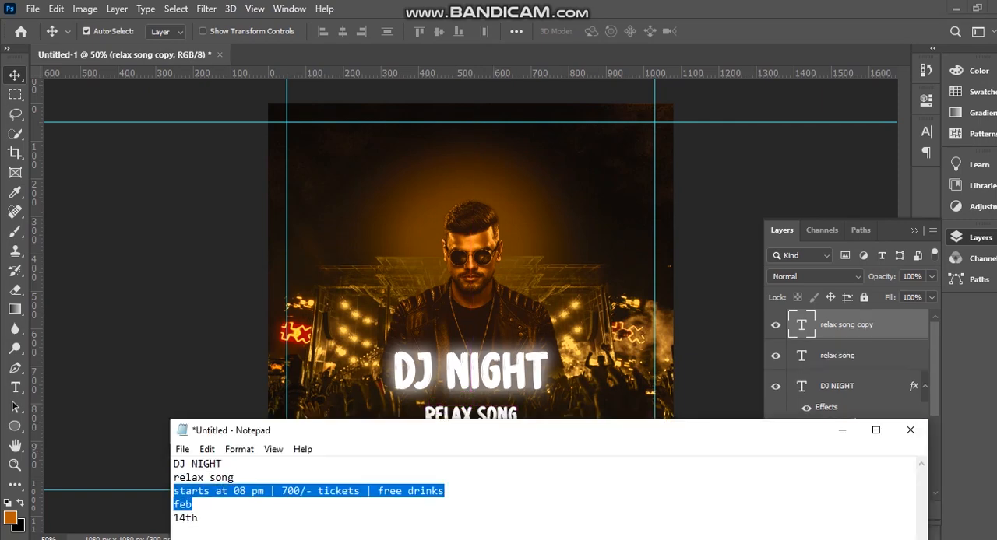
left_click(177, 492)
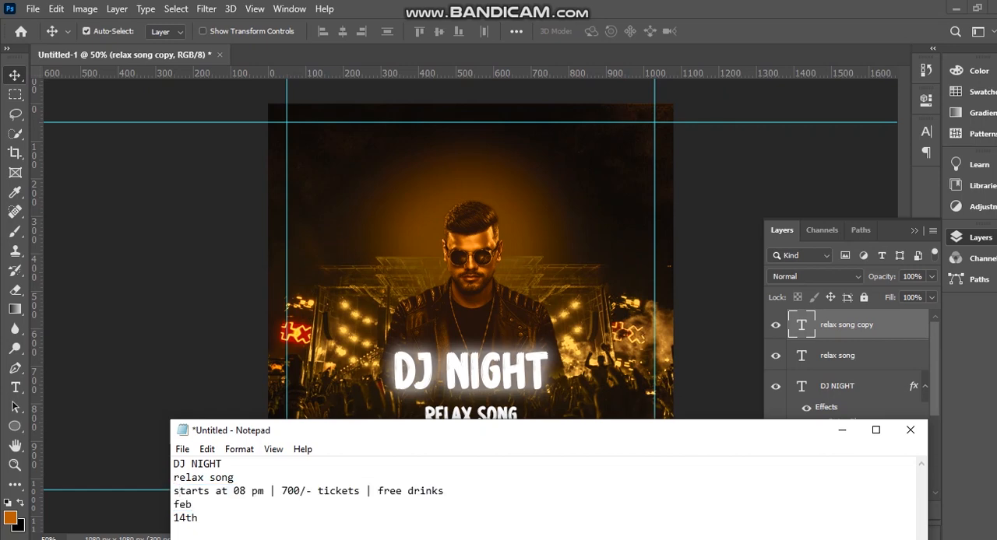
left_click_drag(173, 492, 444, 491)
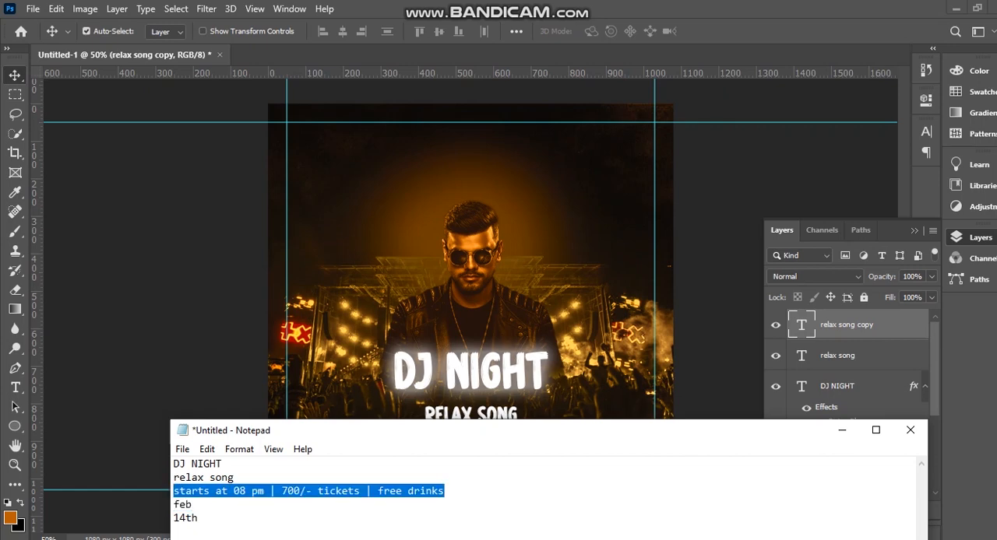
key("alt+Tab")
double_click(472, 450)
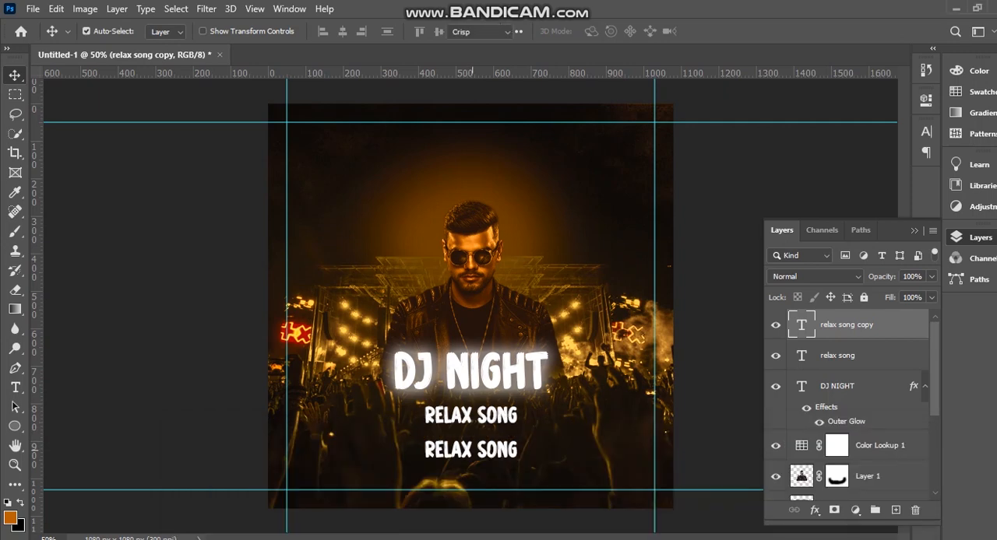
type("STARTS AT 08 PM | 700/- TICKETS | FREE DRINKS")
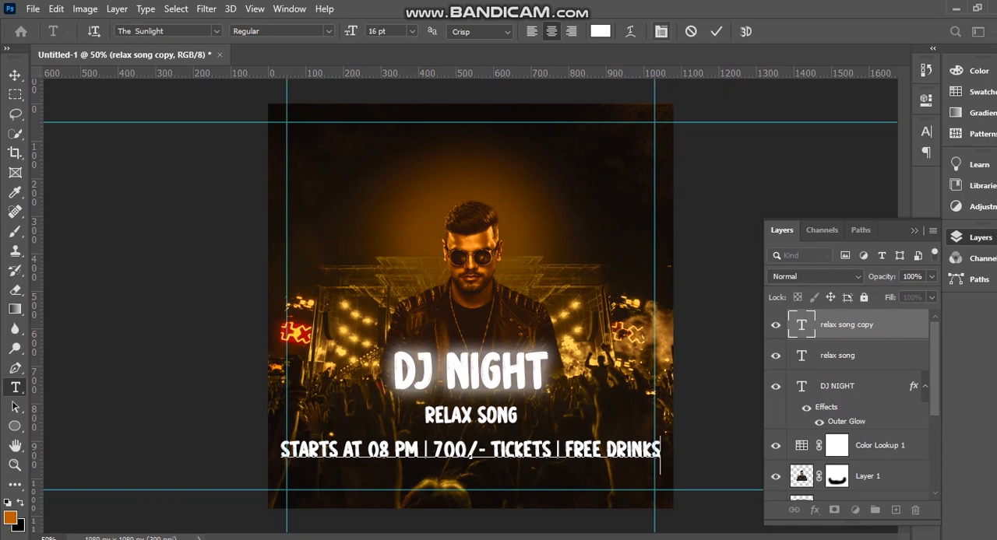
Set the event details line to 11 pt and move it up to 26 px below RELAX SONG, keeping it centred.
left_click(661, 31)
left_click(817, 171)
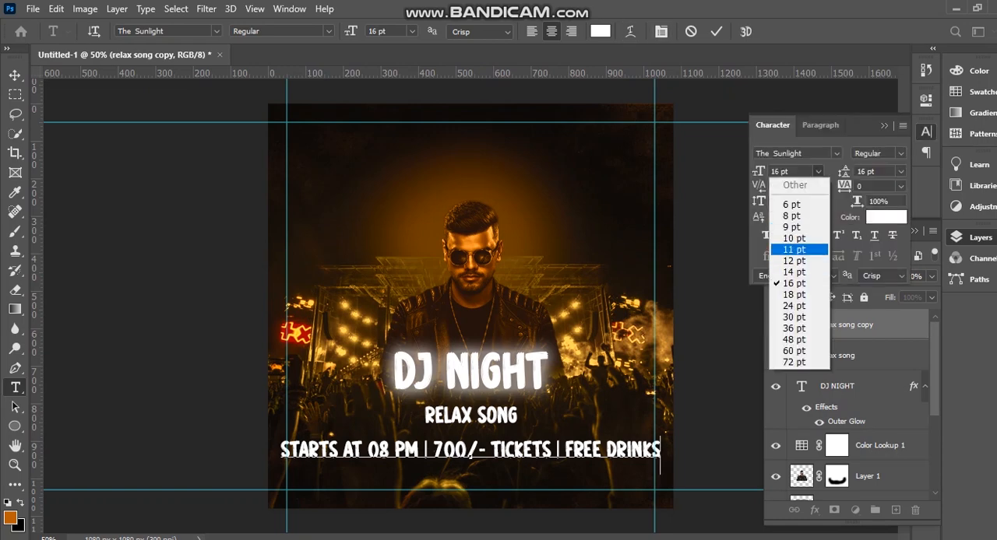
left_click(795, 250)
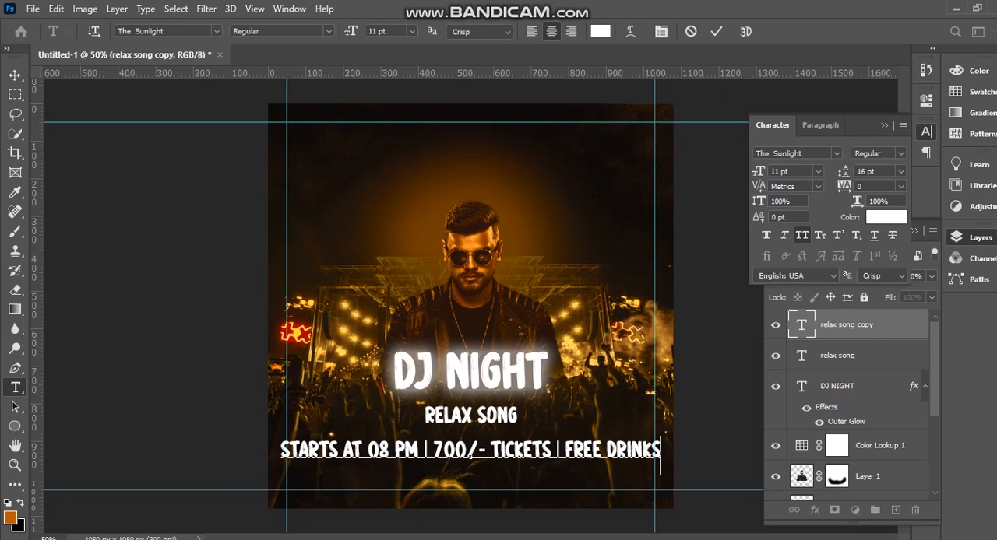
key("ctrl+a")
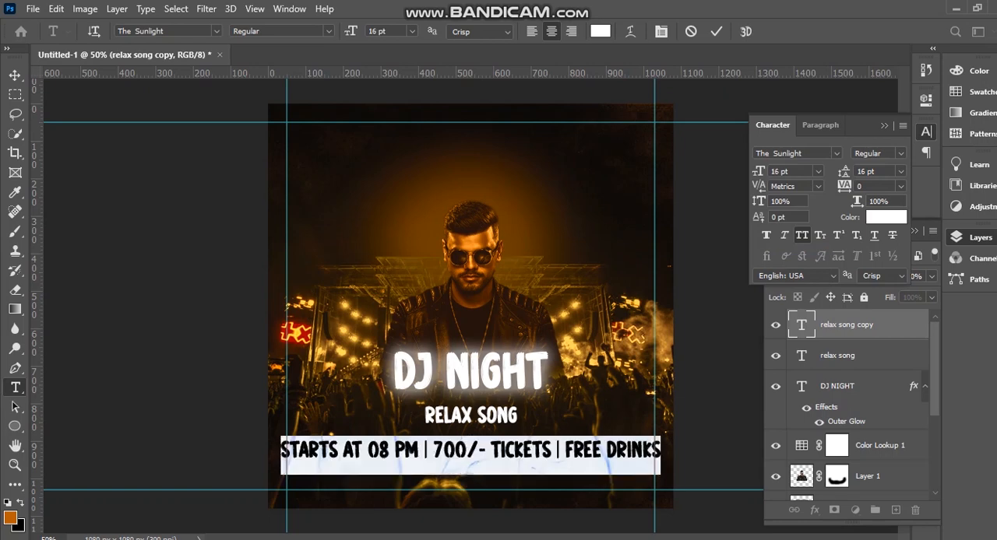
left_click(817, 171)
left_click(794, 250)
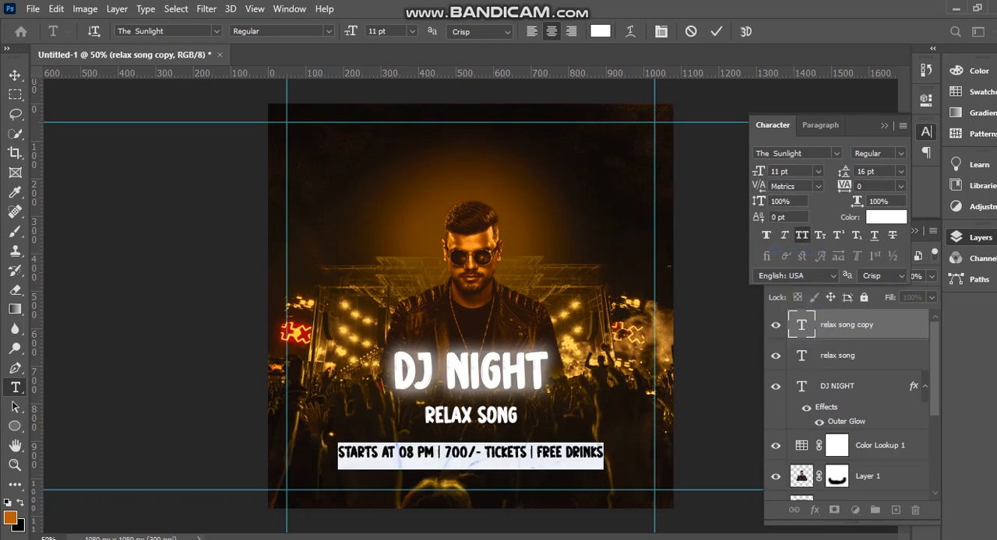
left_click(15, 74)
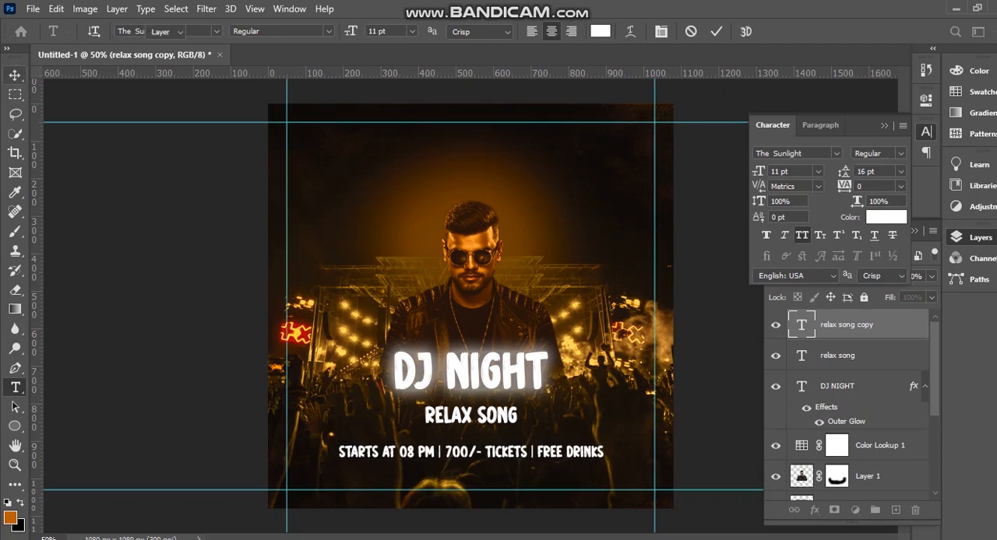
left_click_drag(504, 452, 505, 440)
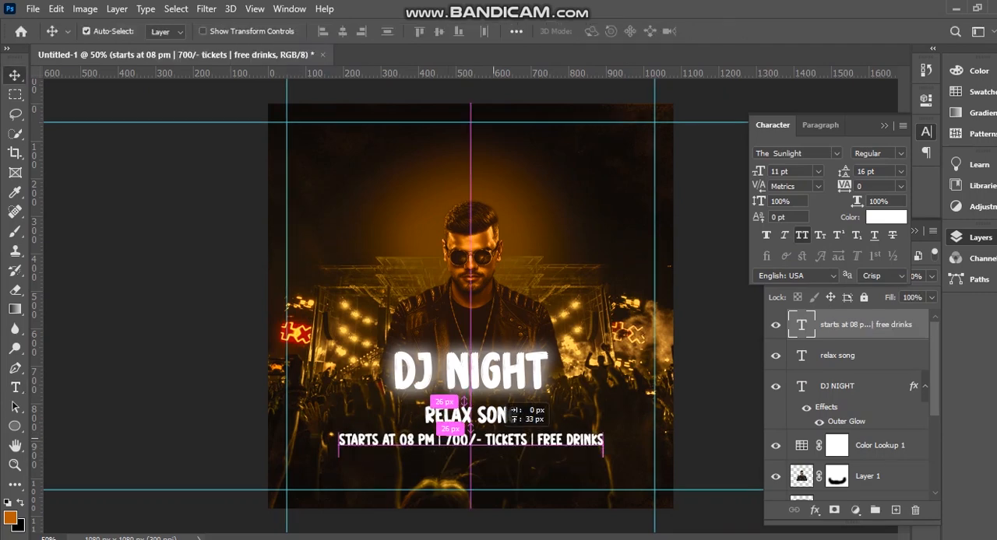
left_click_drag(505, 440, 505, 440)
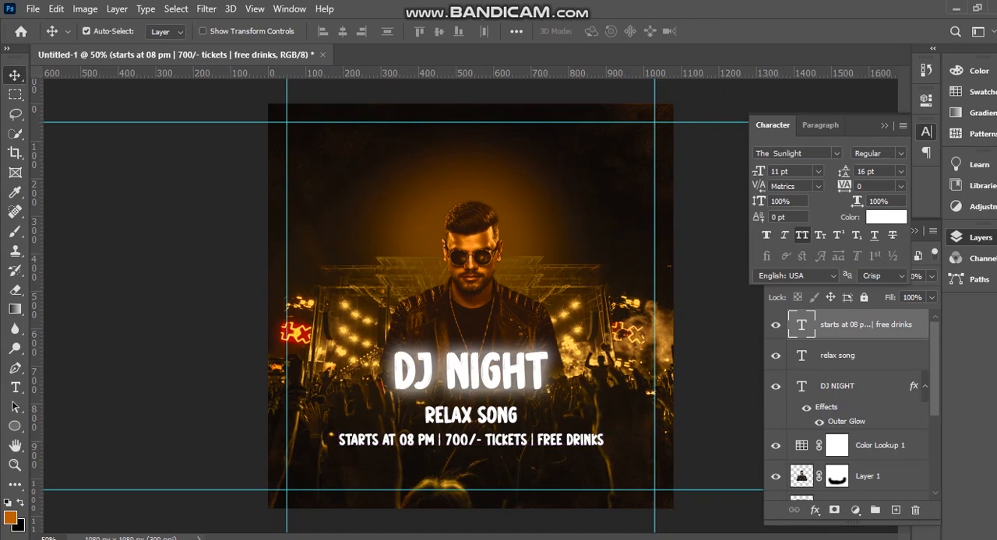
double_click(866, 325)
key("Escape")
double_click(866, 325)
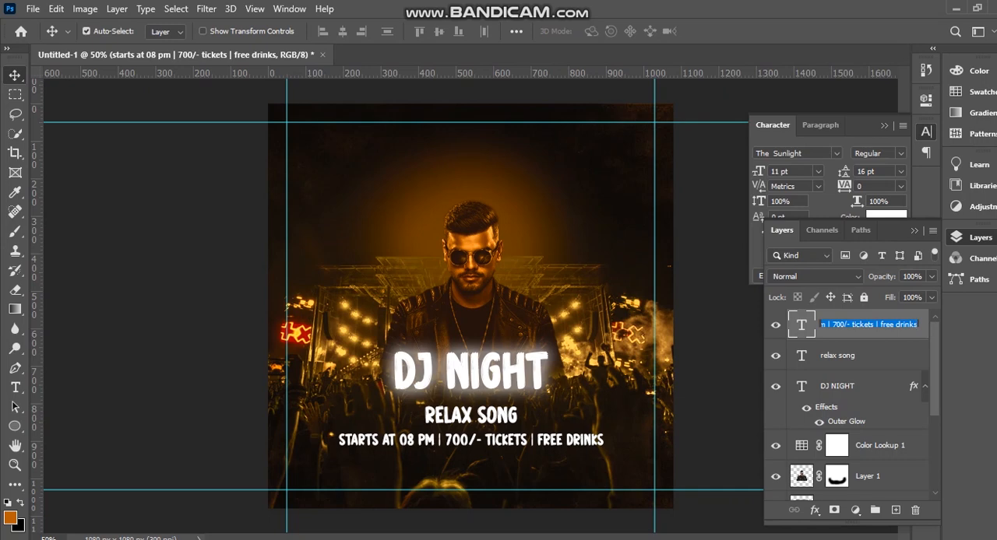
key("Escape")
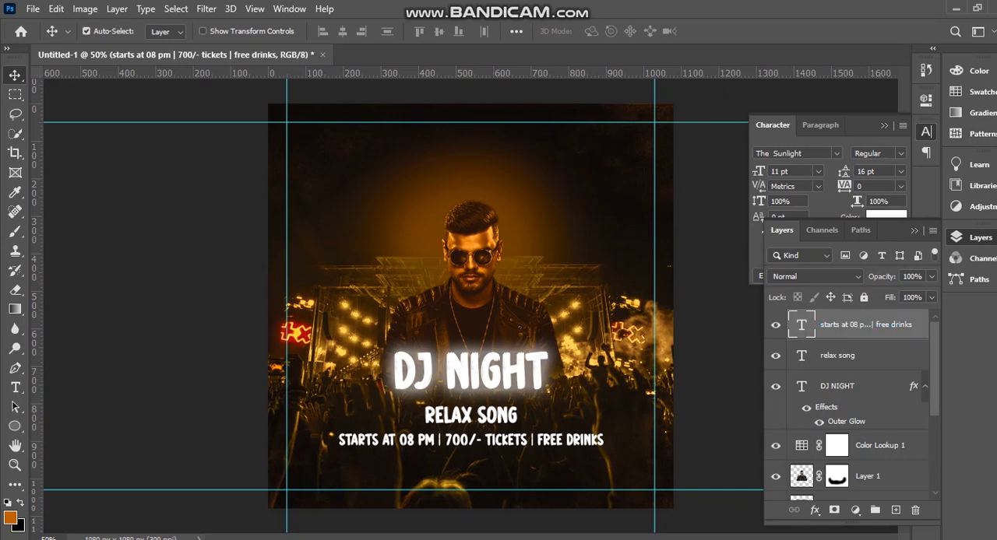
Add a drop shadow to the event details line with 74% opacity, 42% spread and 54 px size.
double_click(920, 326)
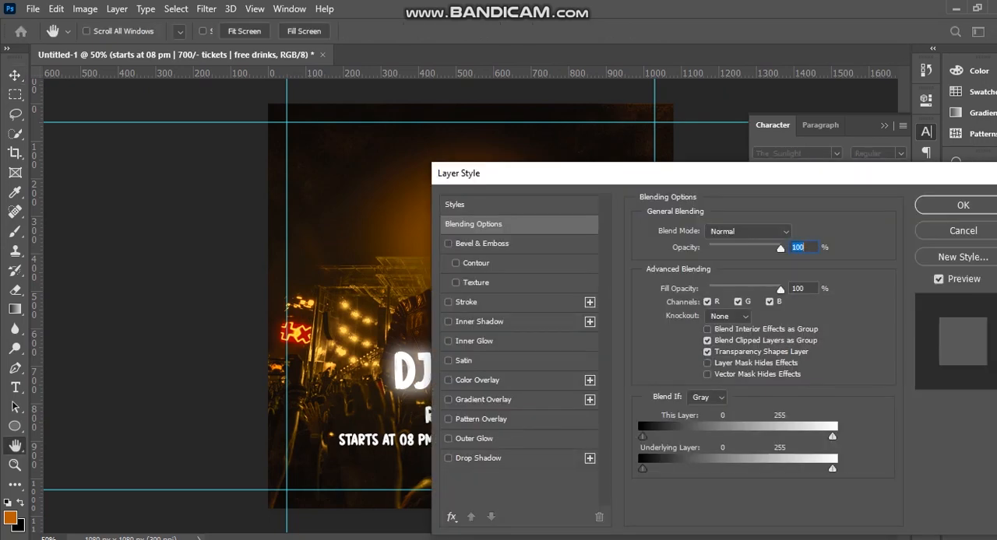
left_click_drag(608, 172, 886, 121)
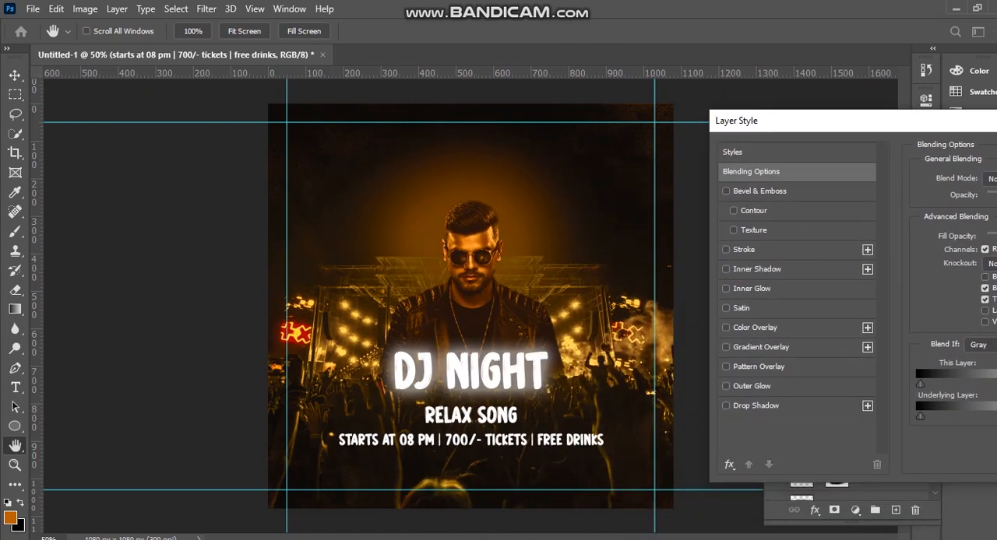
left_click(756, 406)
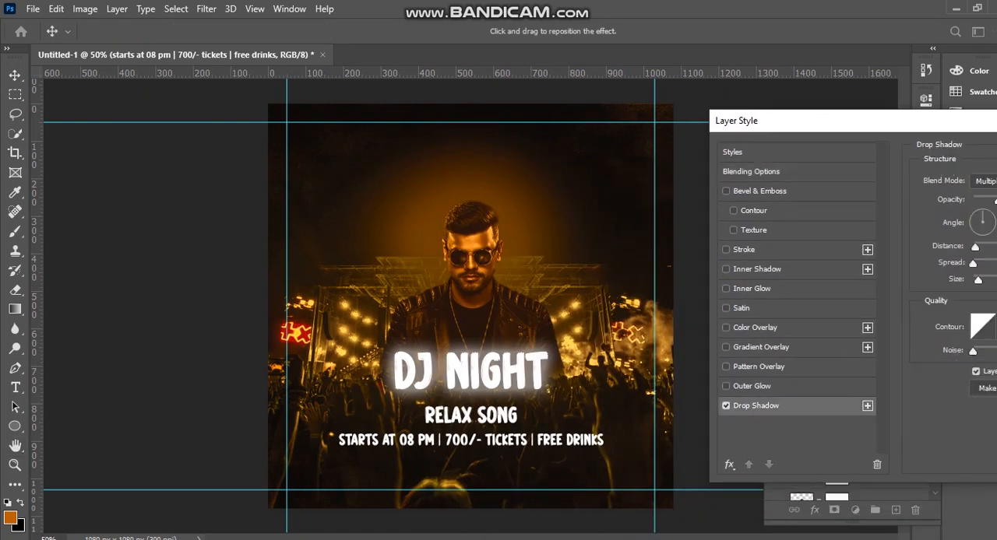
left_click_drag(886, 120, 792, 253)
left_click_drag(904, 333, 932, 332)
left_click_drag(884, 411, 908, 395)
left_click_drag(974, 253, 719, 270)
left_click(892, 302)
Add a drop shadow to the RELAX SONG text with 74% opacity, 3 px distance, 42% spread and 54 px size.
left_click(465, 416)
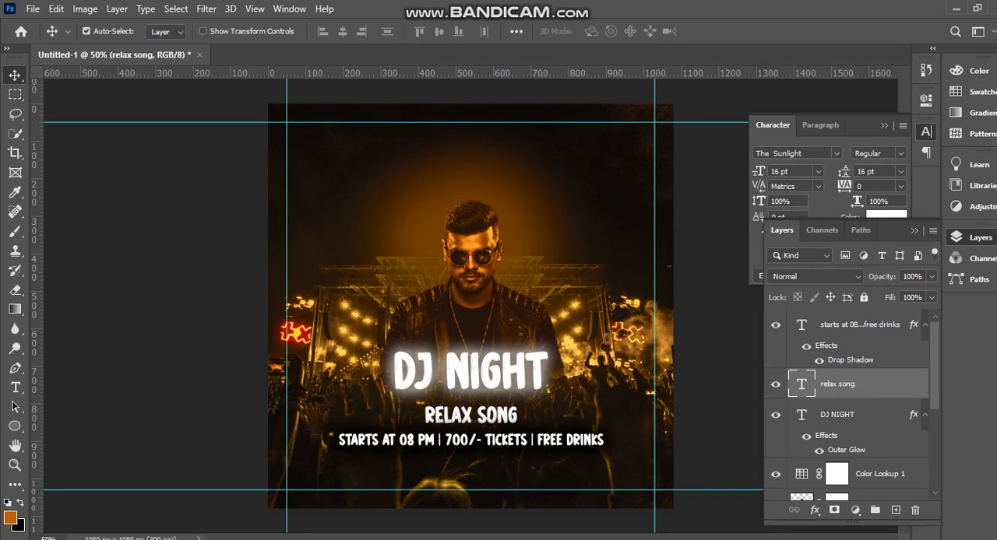
double_click(895, 384)
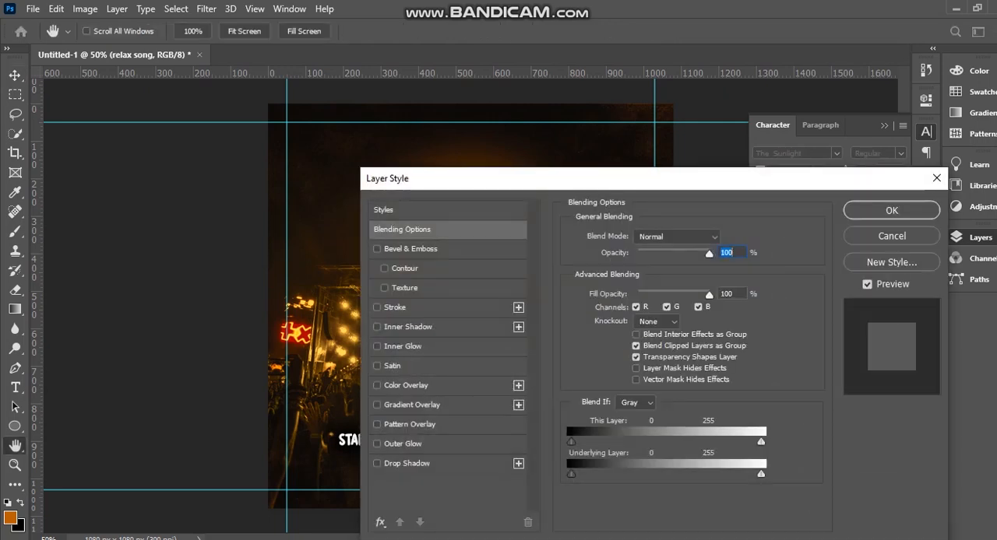
left_click_drag(728, 180, 933, 155)
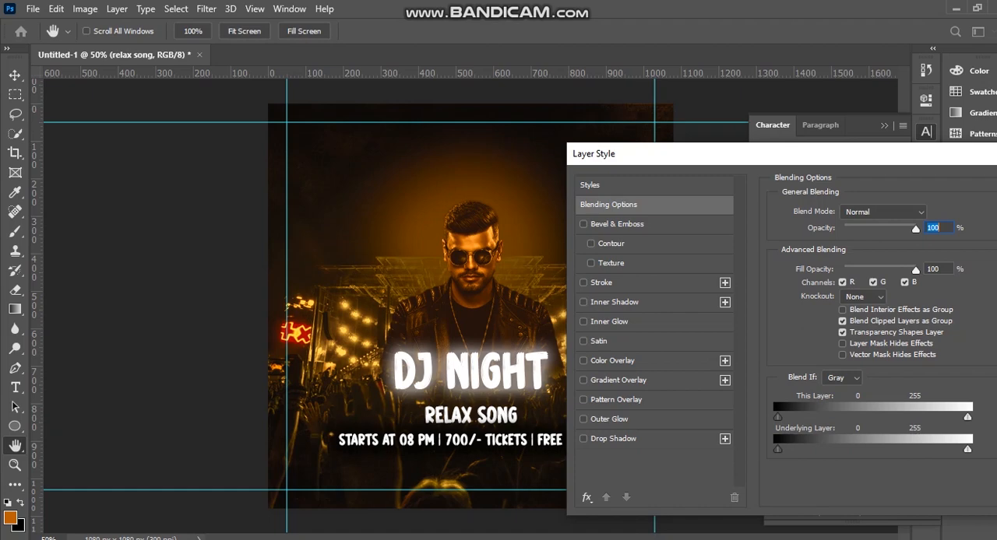
left_click(613, 438)
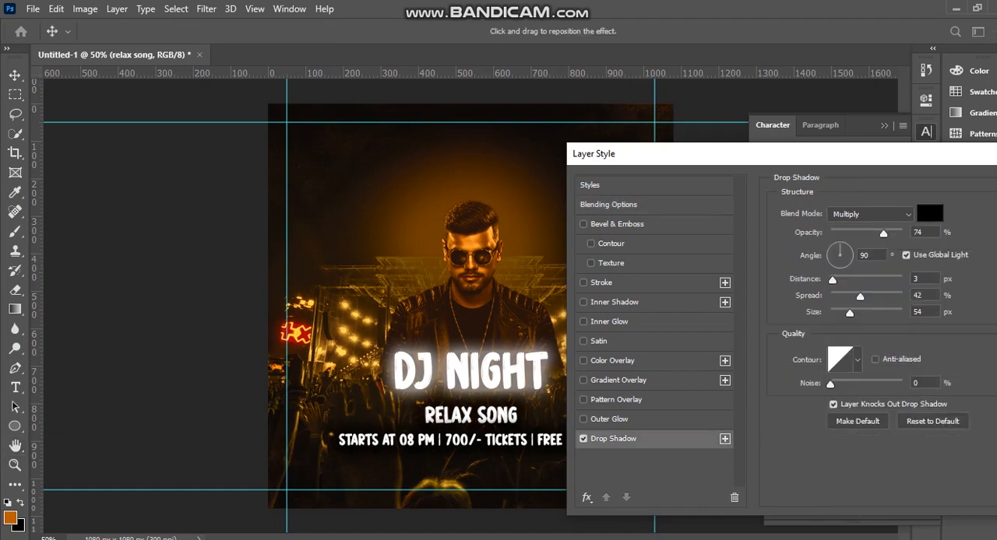
left_click_drag(927, 154, 790, 152)
left_click(959, 183)
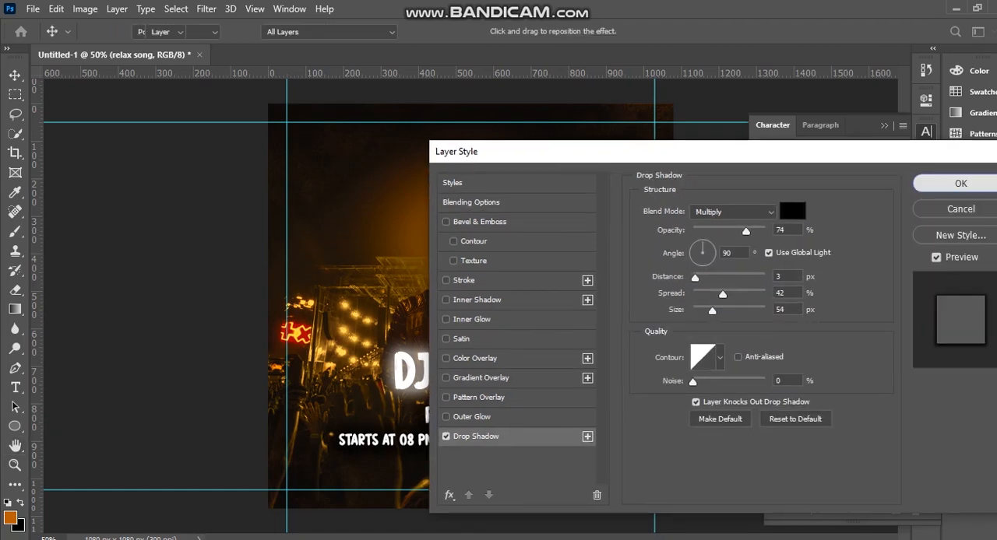
Move the RELAX SONG text slightly up towards DJ NIGHT, keeping it horizontally centred.
left_click(506, 379)
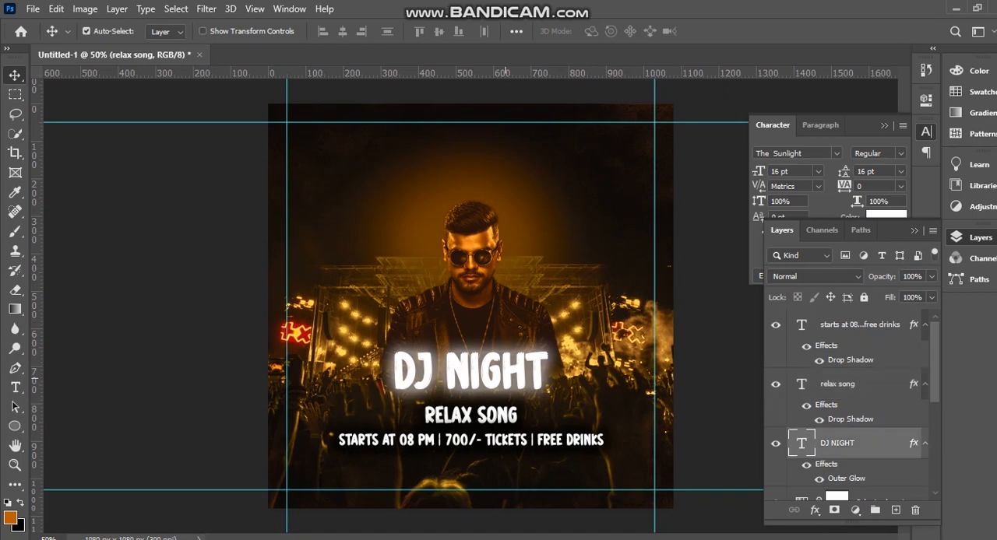
left_click_drag(500, 427, 503, 419)
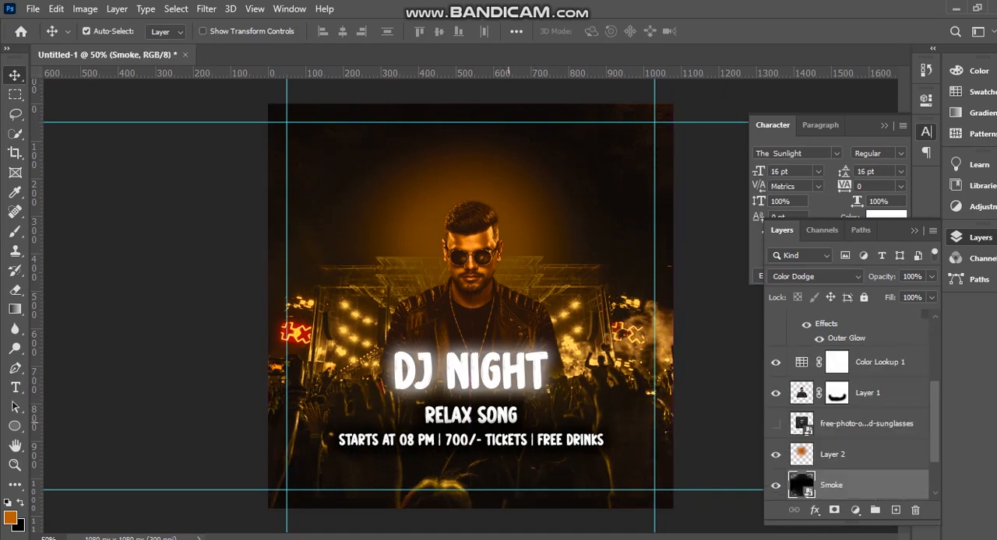
key("ctrl+z")
left_click(510, 411)
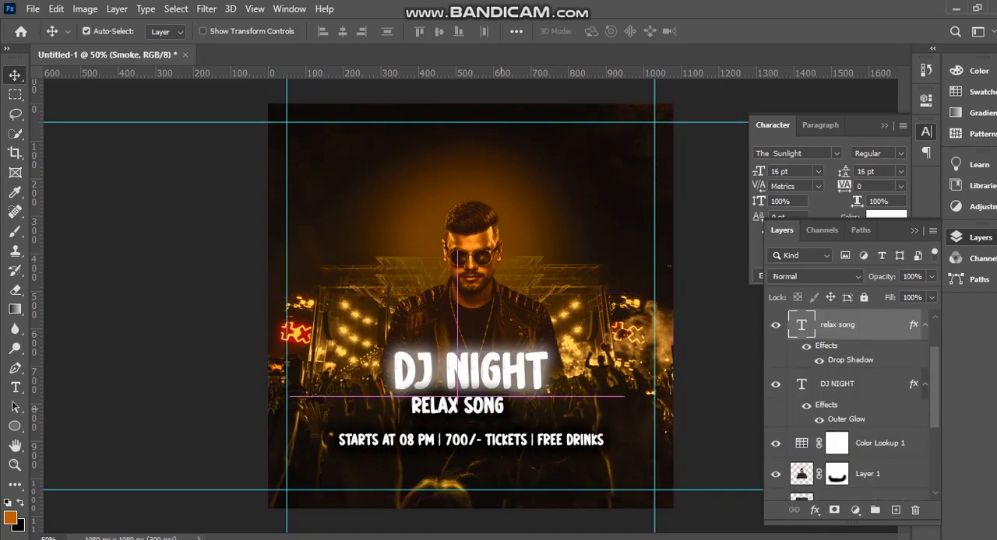
mouse_move(509, 411)
left_mouse_down()
mouse_move(508, 401)
mouse_move(504, 416)
left_mouse_up()
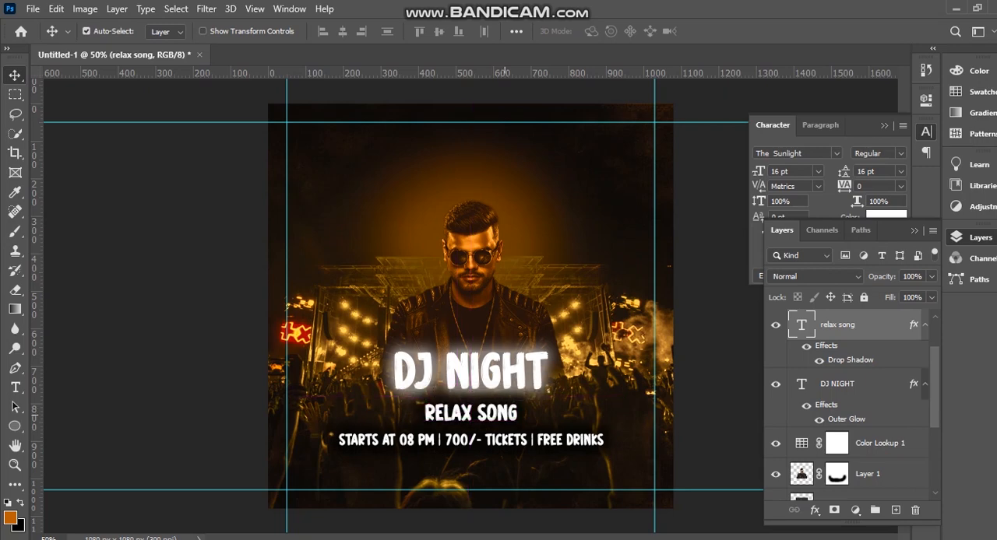
Increase the size of DJ NIGHT's outer glow to 70 px.
left_click(470, 375)
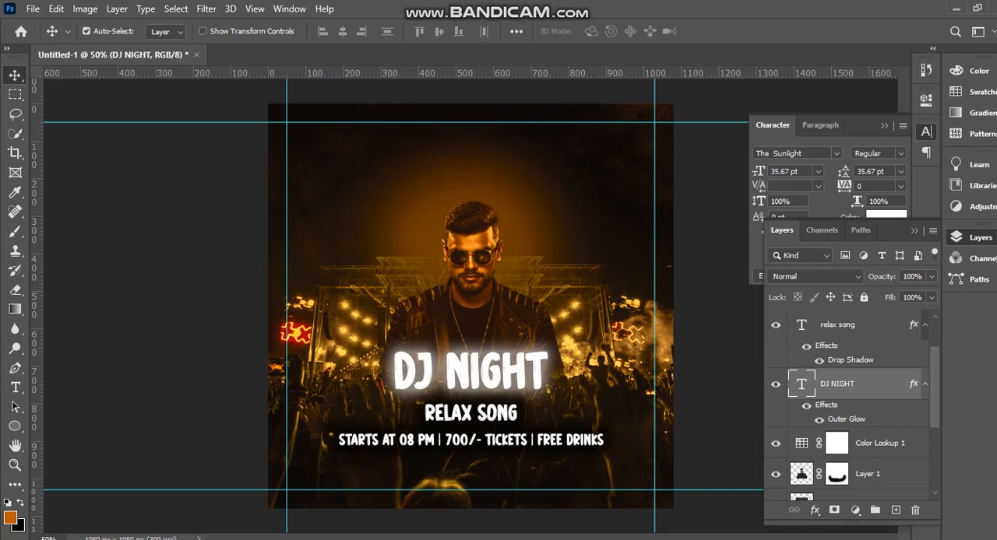
double_click(847, 420)
left_click_drag(710, 342, 717, 342)
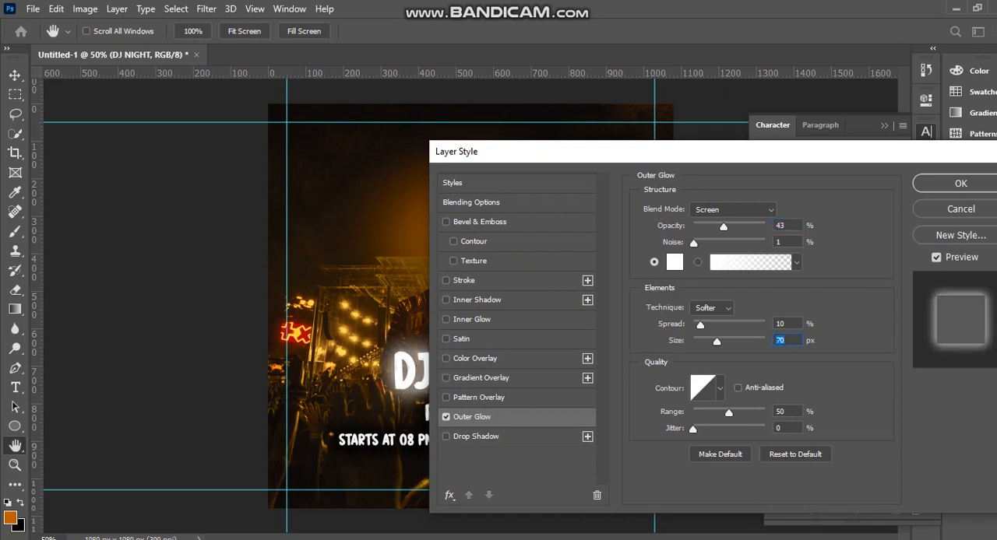
left_click(960, 184)
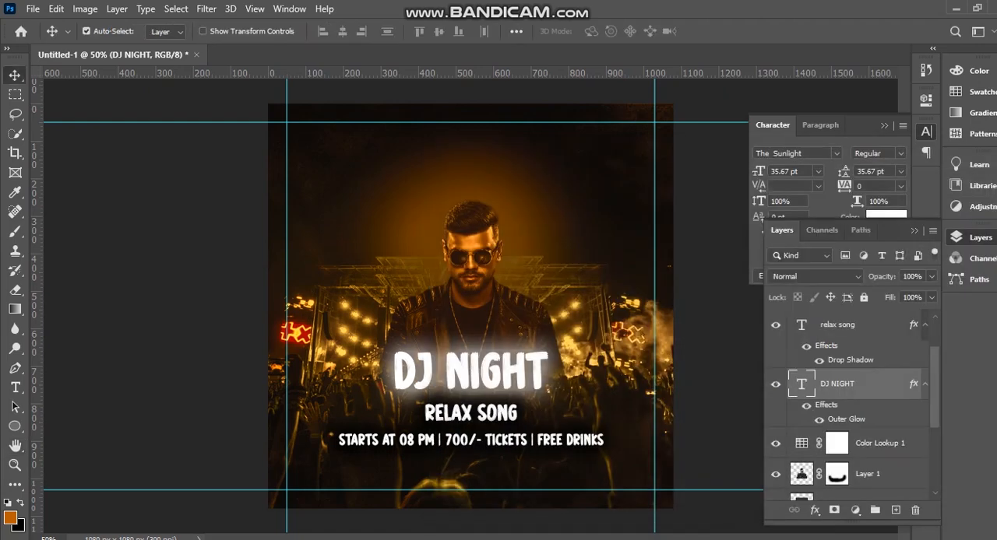
Reduce the opacity of RELAX SONG's drop shadow to 49%.
left_click(470, 413)
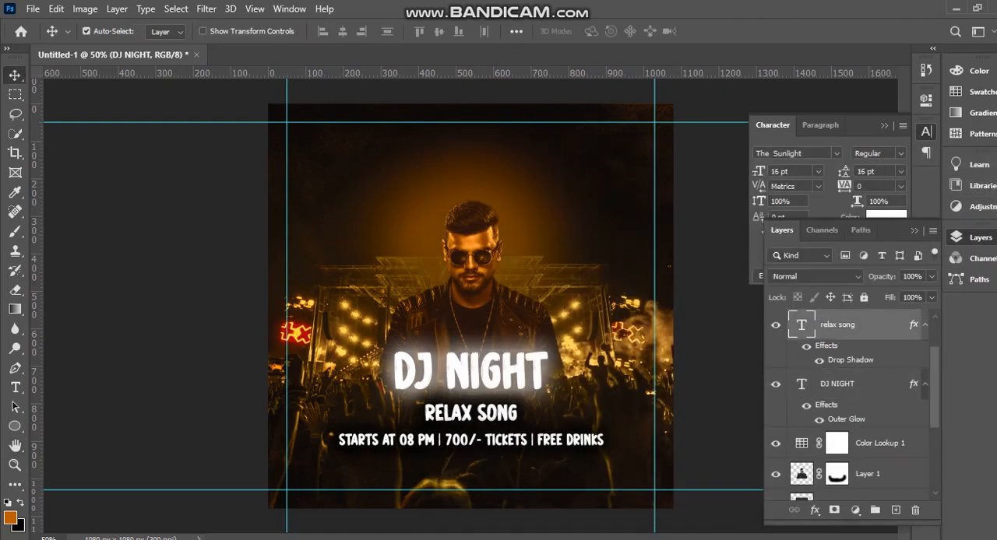
double_click(850, 360)
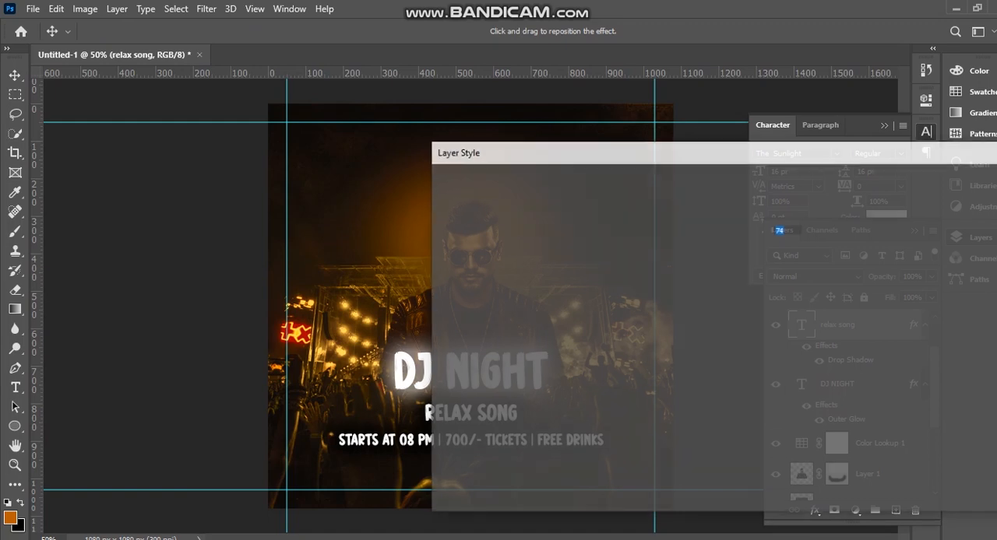
left_click_drag(670, 152, 829, 147)
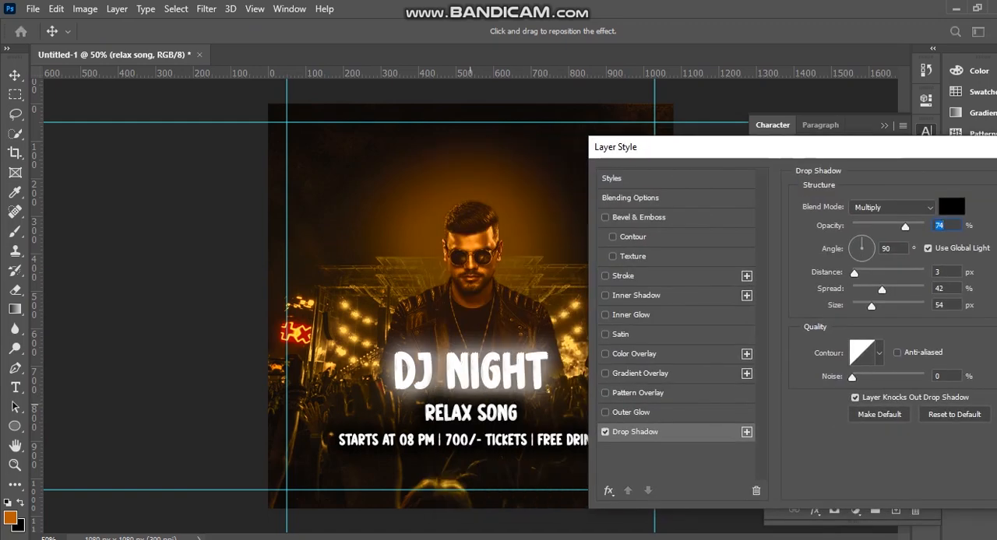
left_click_drag(905, 228, 887, 228)
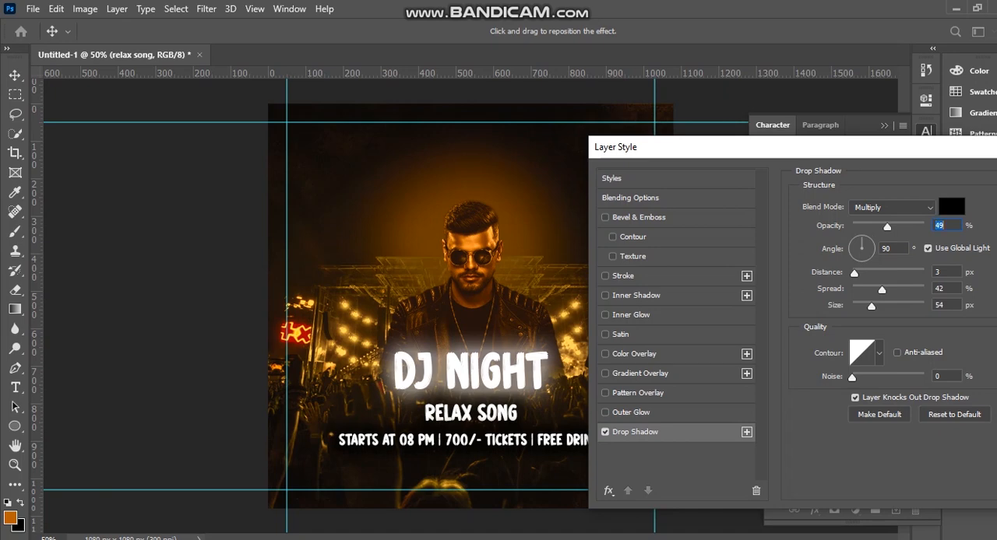
left_click_drag(948, 183, 804, 183)
left_click(976, 179)
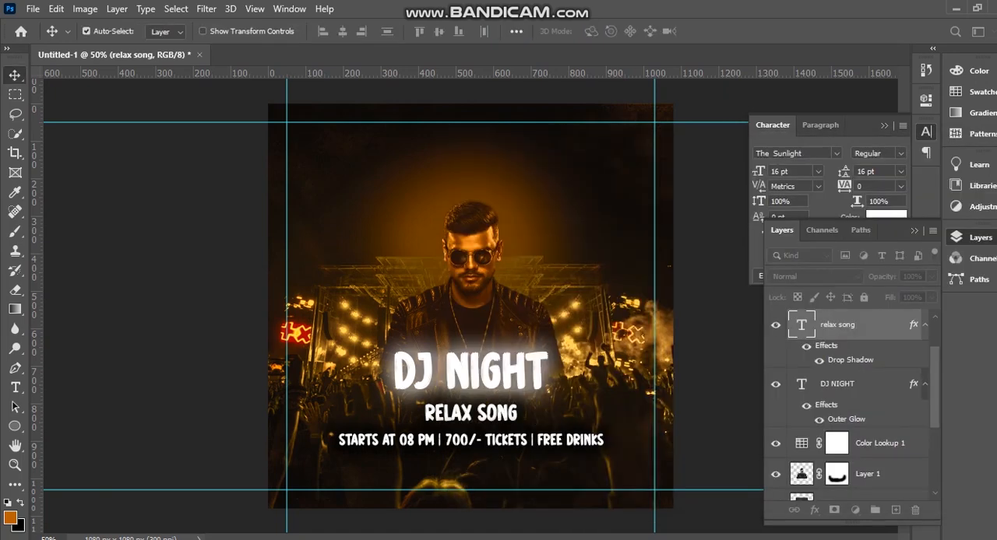
Soften the event details line's drop shadow by lowering its opacity.
left_click(599, 437)
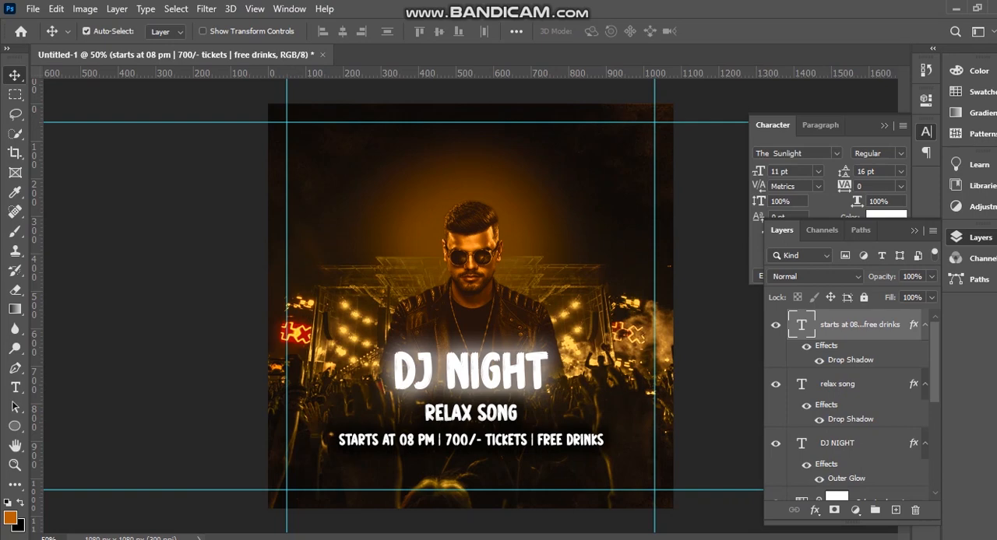
double_click(850, 360)
left_click_drag(748, 227, 725, 227)
key("Return")
Duplicate RELAX SONG over the man's head and replace the copy's wording with the Notepad lines "feb" and "14th".
left_click_drag(457, 412, 425, 242, "alt")
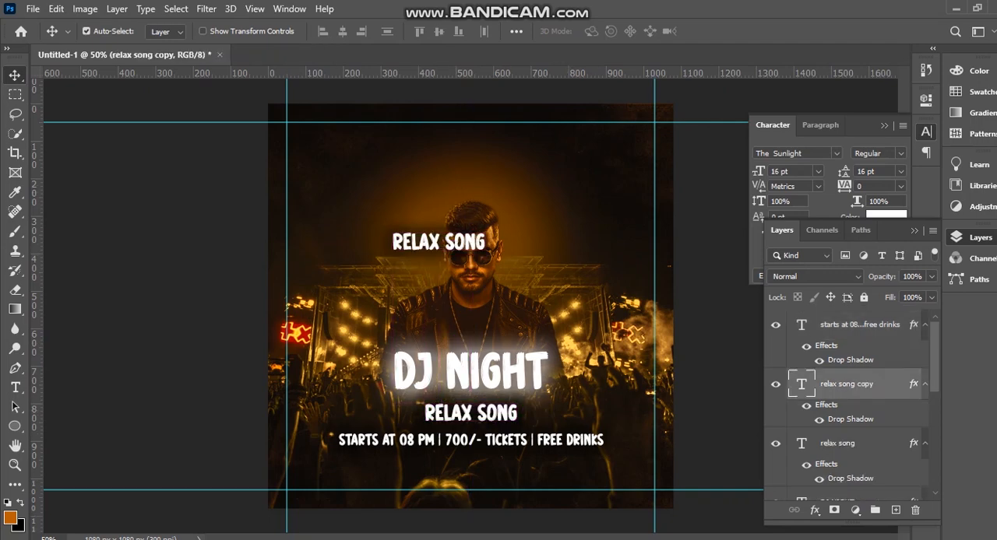
mouse_move(567, 539)
left_click(567, 507)
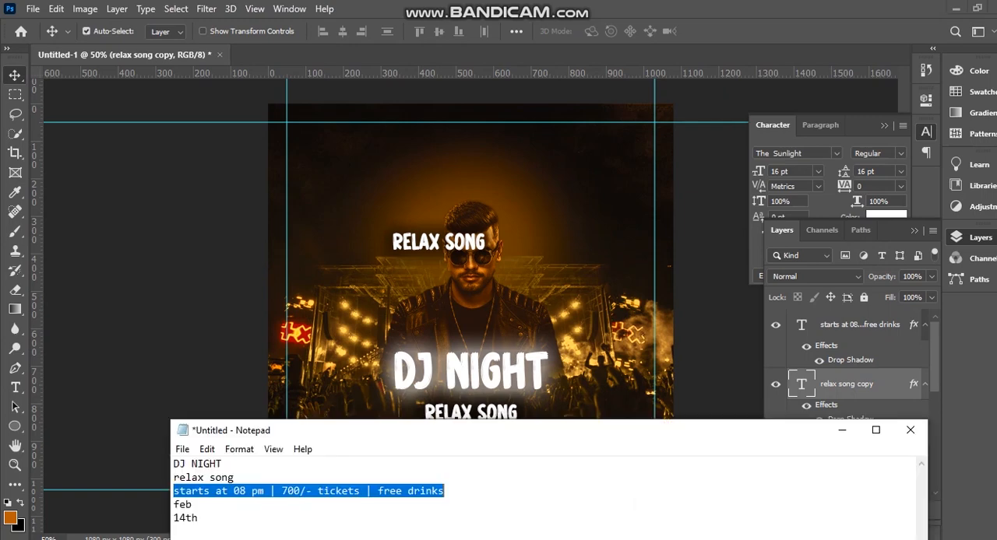
left_click_drag(199, 519, 173, 506)
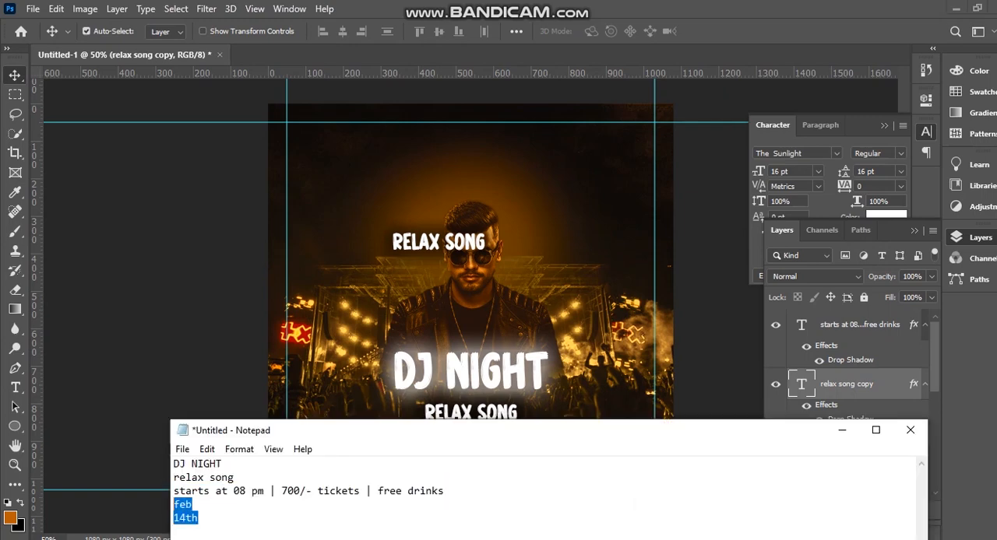
left_click(424, 237)
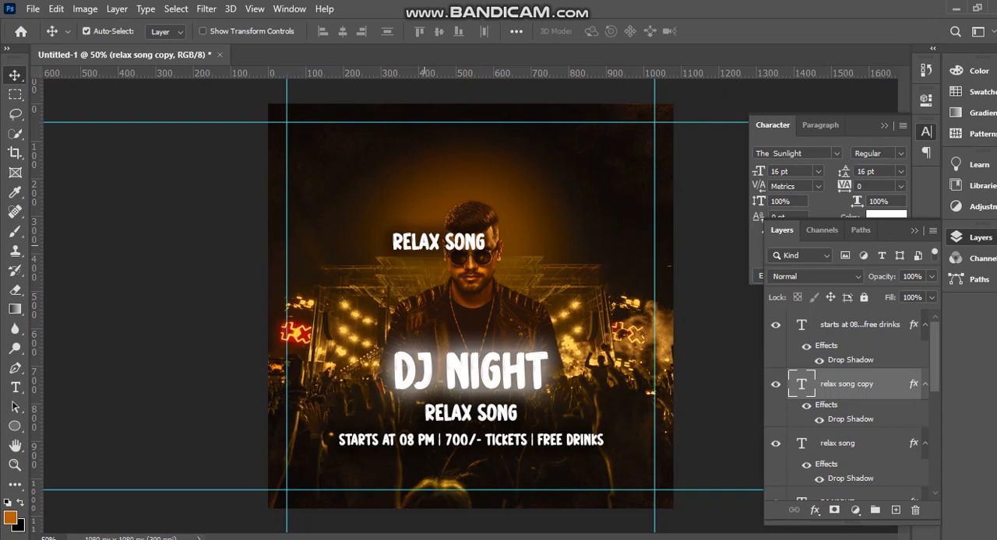
double_click(425, 237)
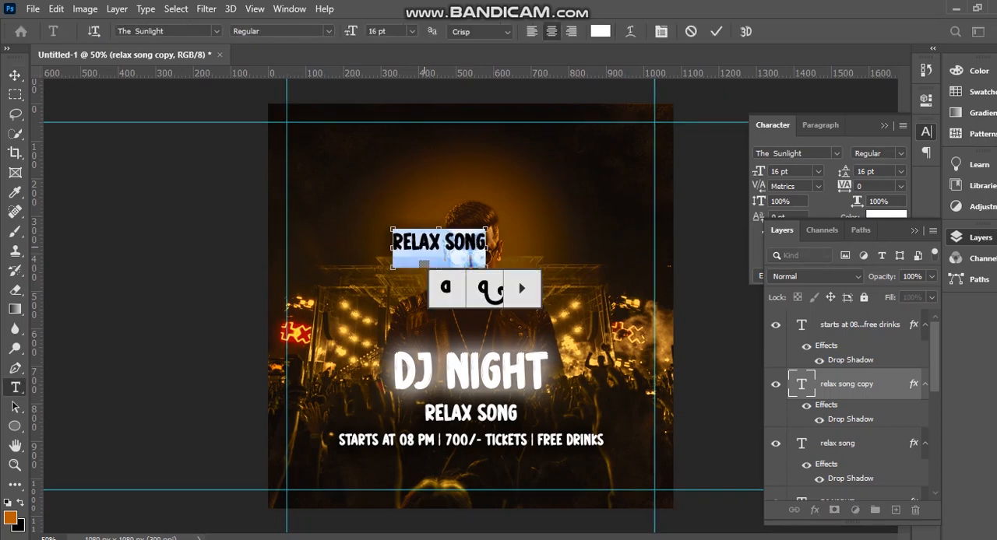
type("FEB 14TH")
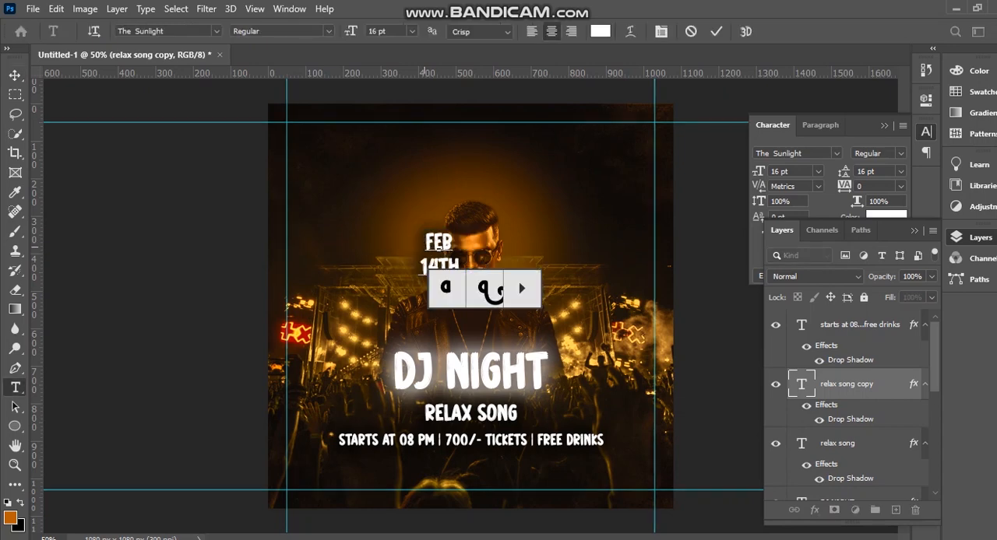
left_click(14, 76)
Place the FEB 14TH text in both upper corners of the poster, one as a copy, and align them to the guides.
left_click_drag(444, 265, 641, 157)
left_click(314, 156)
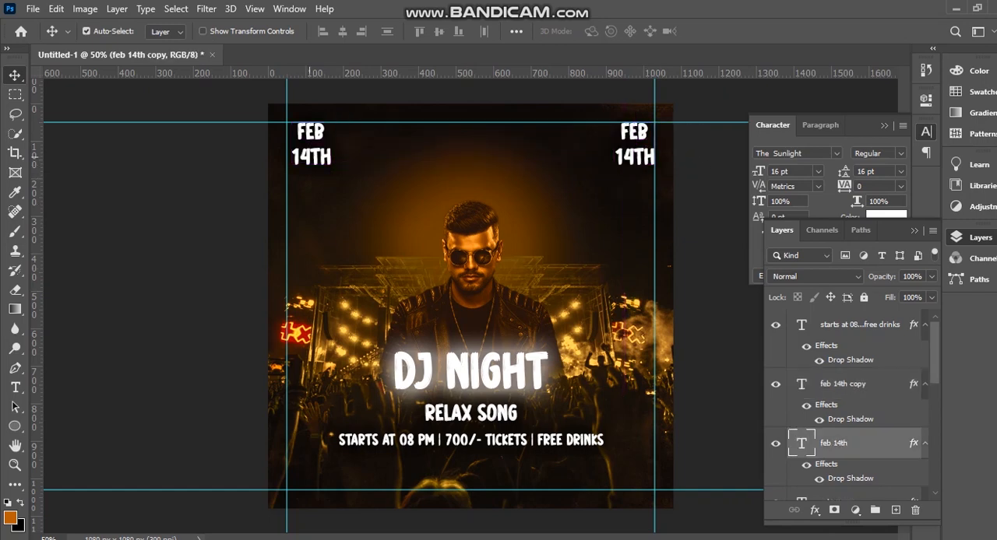
key("Left")
key("Left")
key("Left")
key("Left")
key("Left")
key("Left")
key("Left")
key("Left")
key("Left")
key("Left")
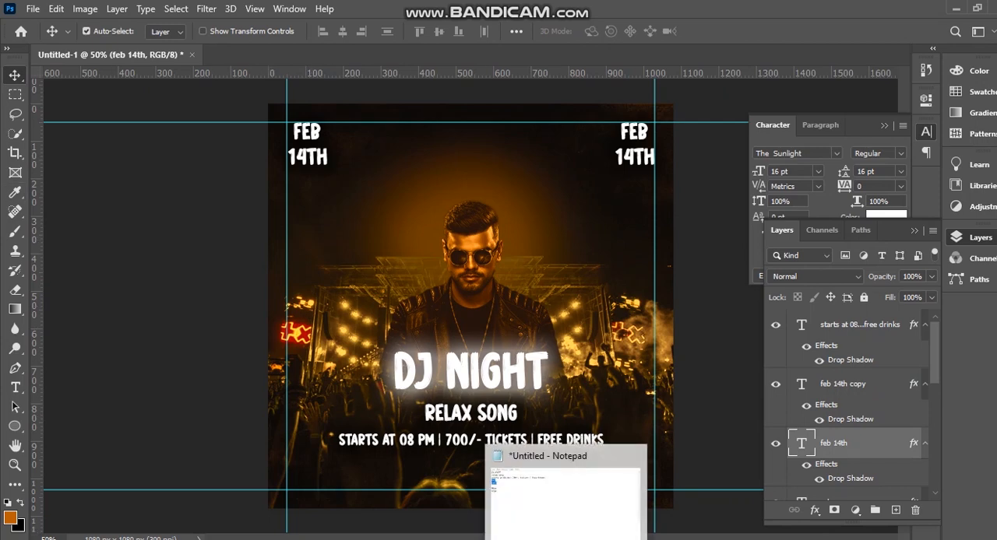
Replace the wording of the date copy in the poster's upper-right corner with the Notepad lines "08pm" and "02pm".
left_click(566, 537)
left_click_drag(389, 431, 406, 350)
left_click_drag(225, 491, 190, 465)
key("ctrl+c")
left_click(858, 350)
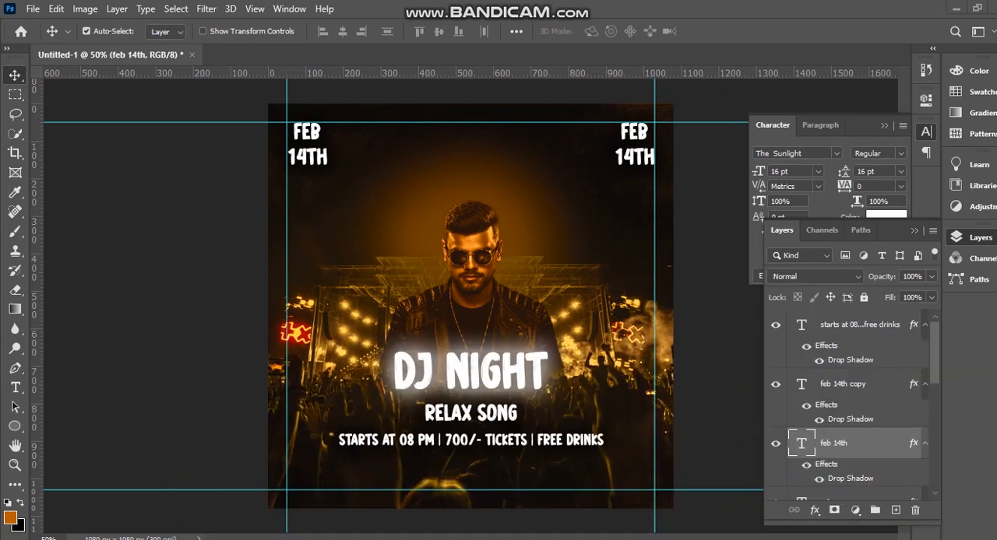
double_click(639, 148)
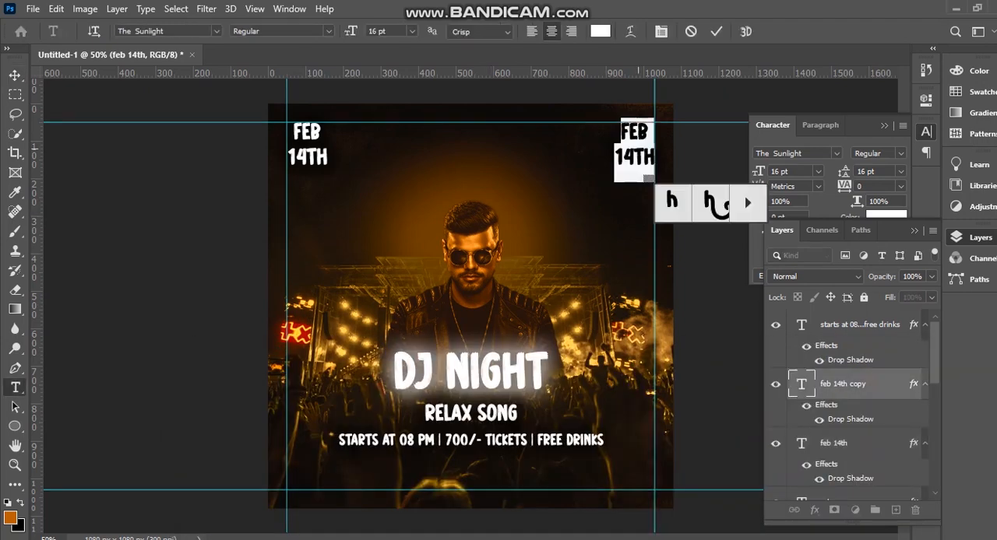
key("ctrl+v")
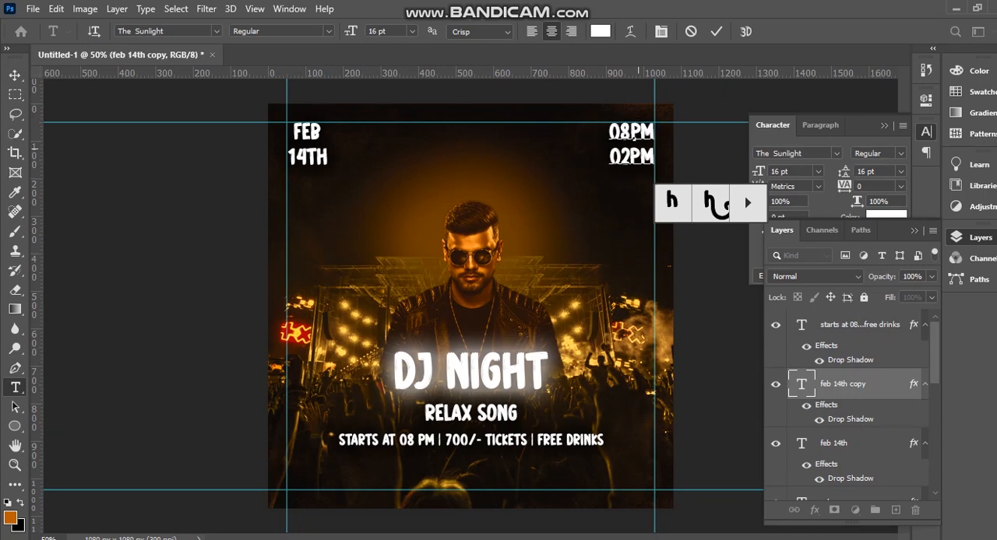
key("ctrl+Return")
key("v")
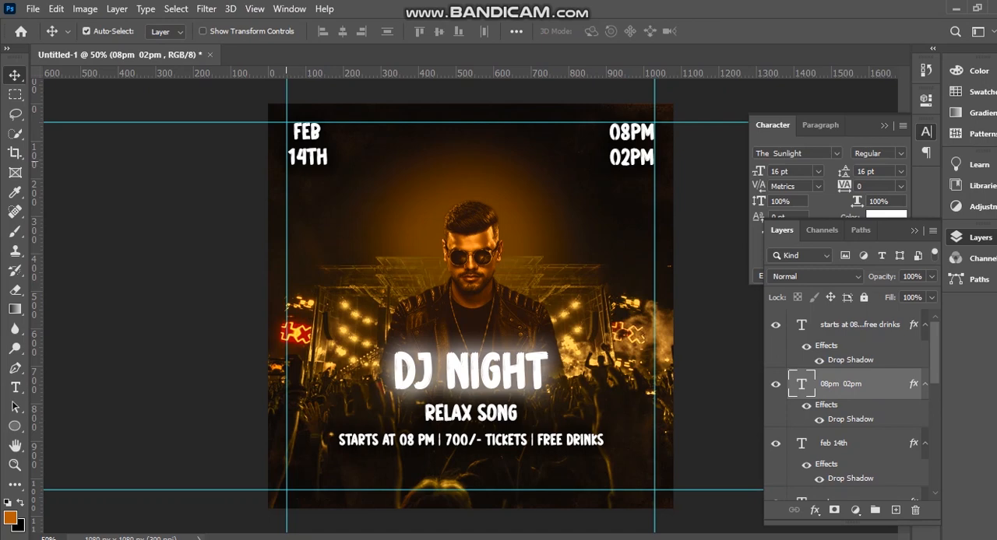
Add a white outer glow to the FEB 14TH text with 43% opacity, 10% spread and 9 px size.
left_click(301, 155)
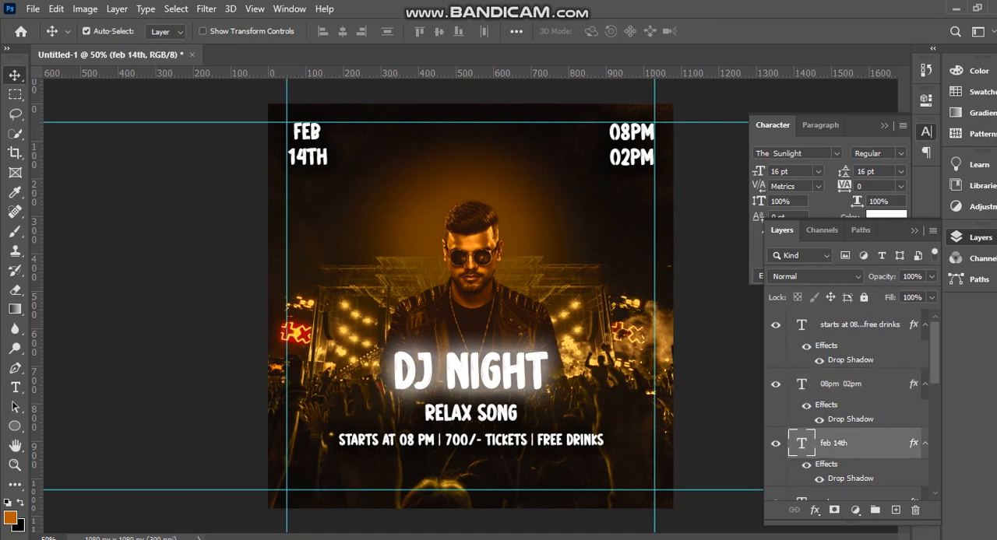
double_click(877, 444)
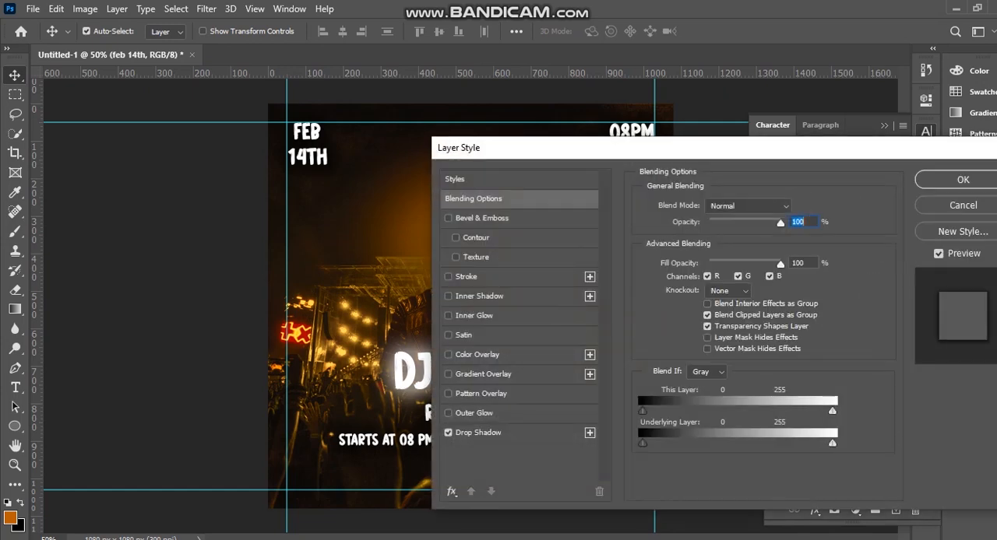
left_click(473, 414)
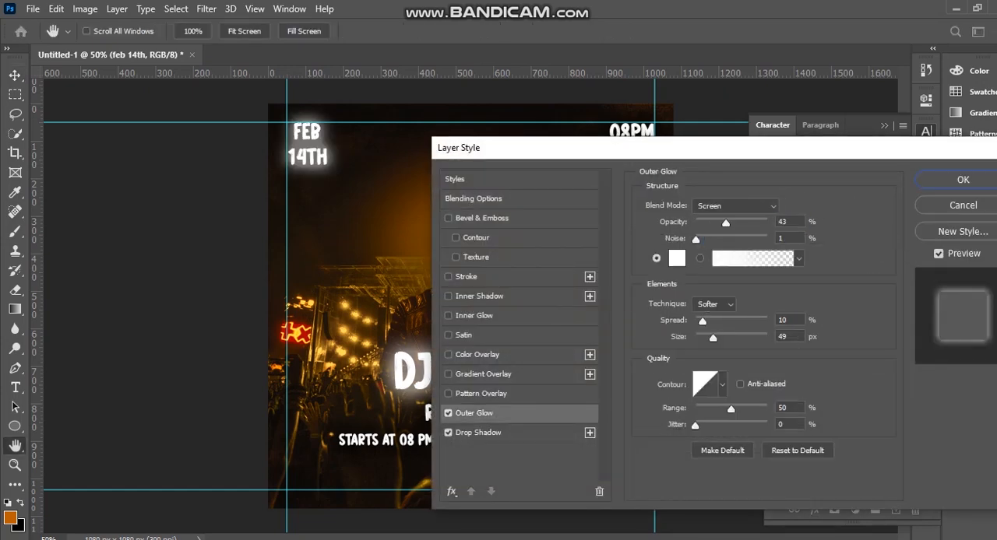
left_click_drag(712, 338, 702, 338)
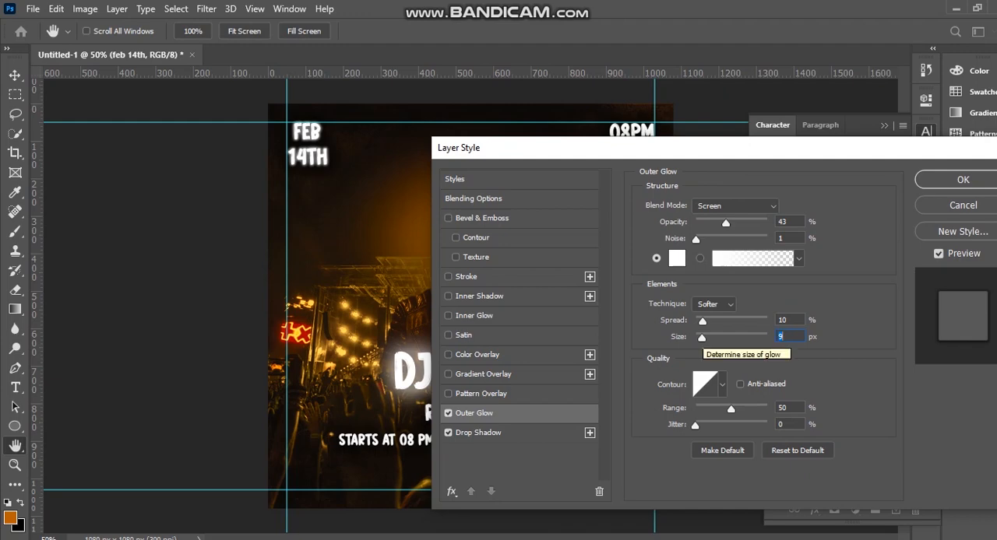
left_click(963, 180)
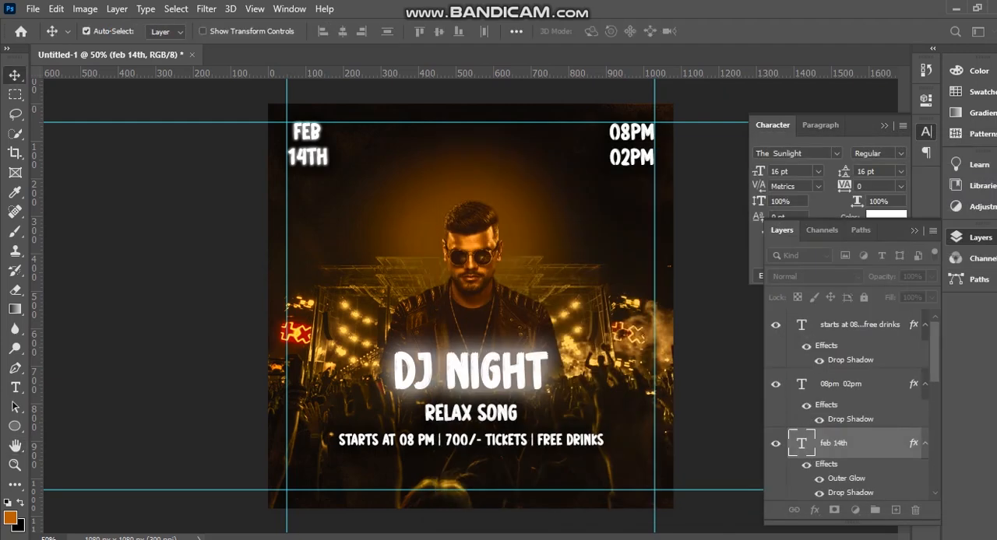
Add a white outer glow to the 08PM 02PM text with 43% opacity, 10% spread and 13 px size.
left_click(648, 137)
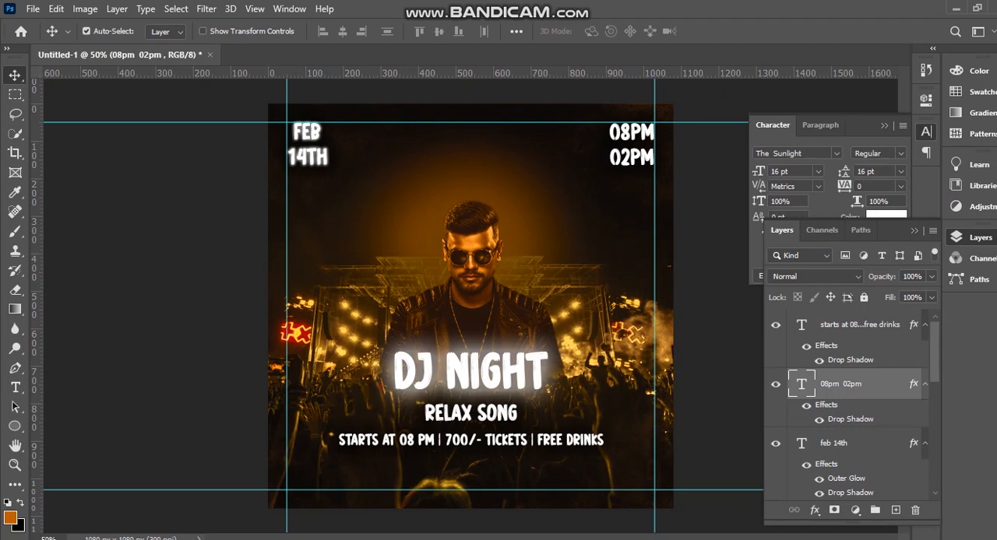
double_click(886, 384)
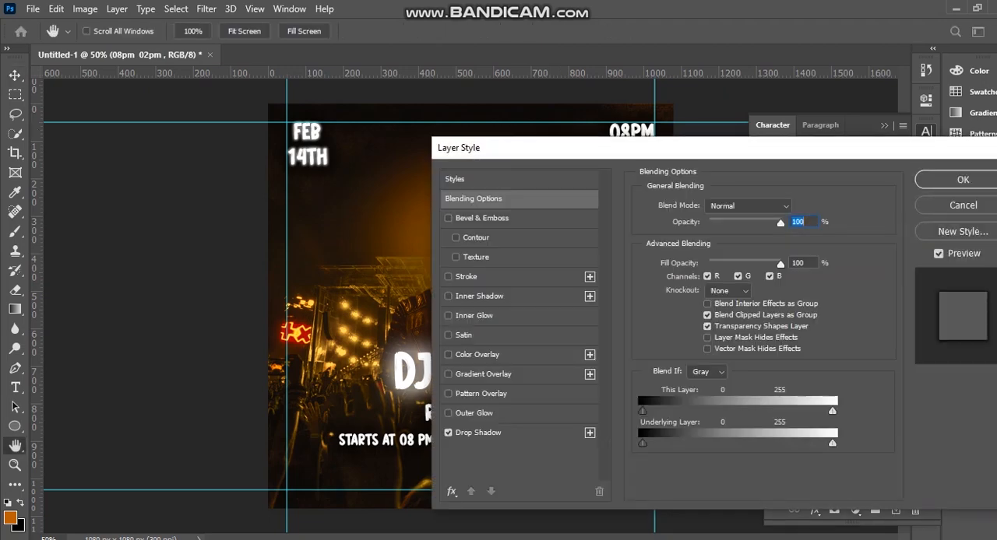
left_click_drag(623, 146, 853, 126)
left_click(703, 391)
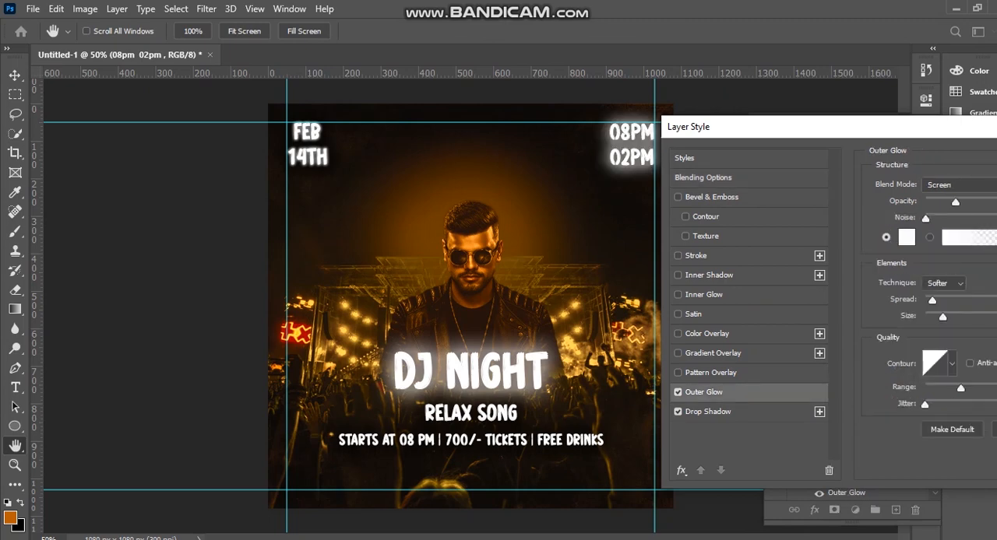
left_click_drag(943, 317, 933, 317)
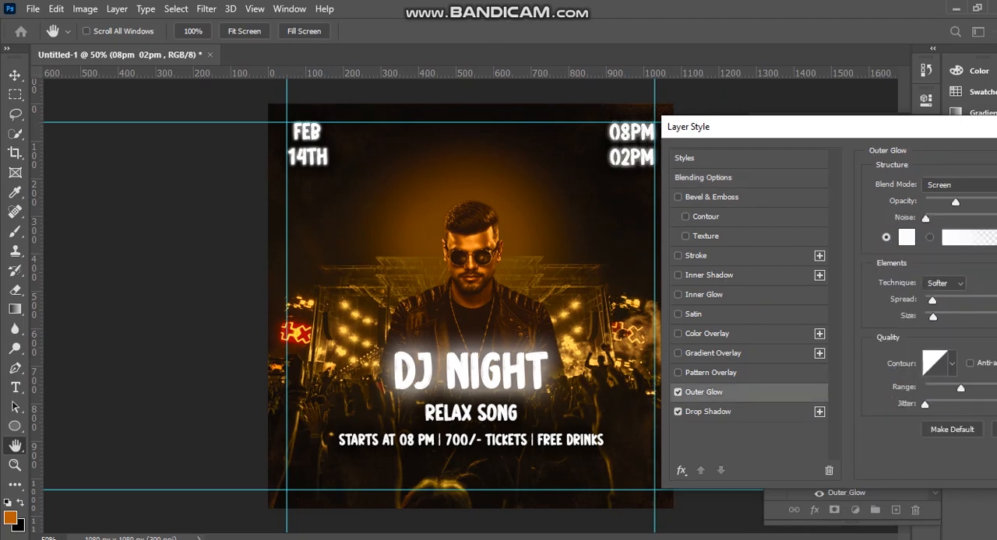
left_click_drag(779, 126, 565, 132)
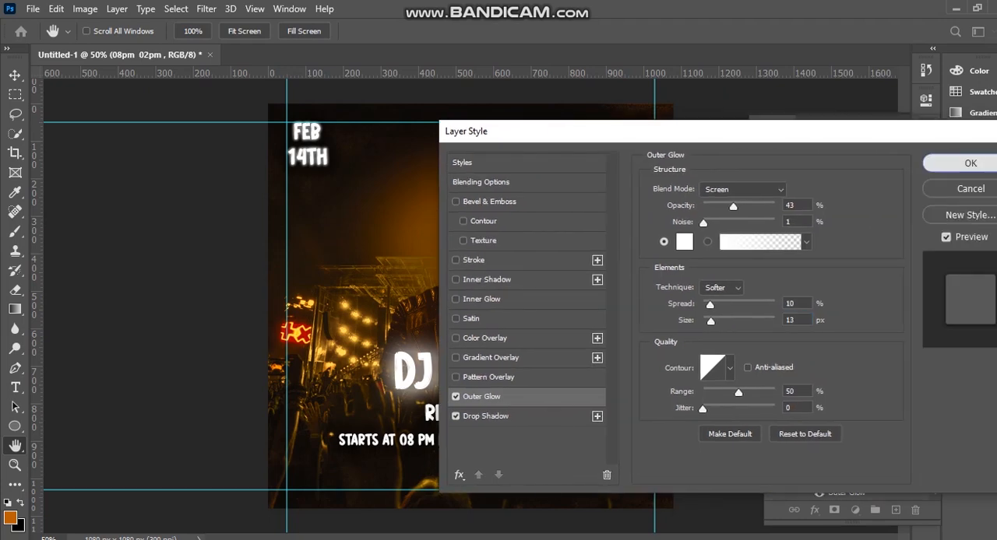
left_click(961, 224)
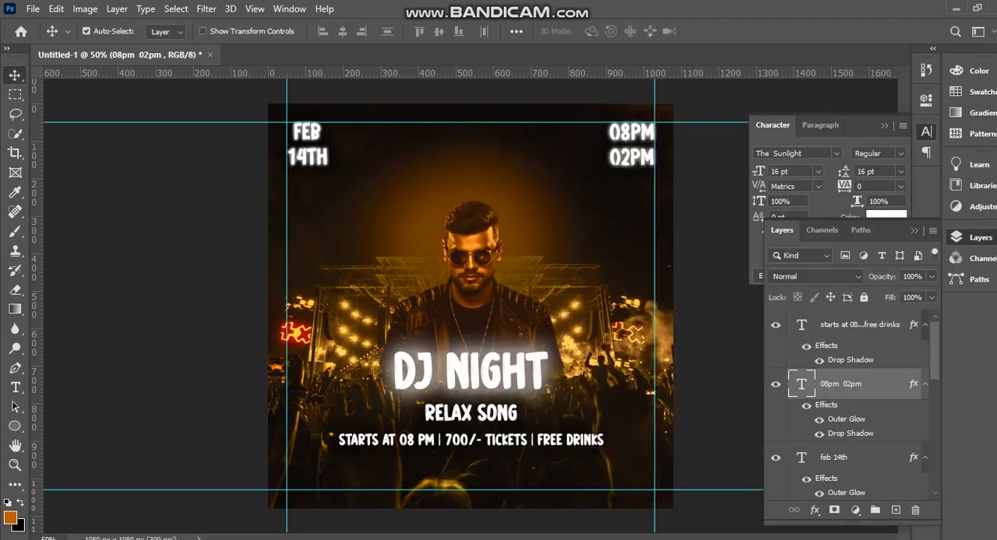